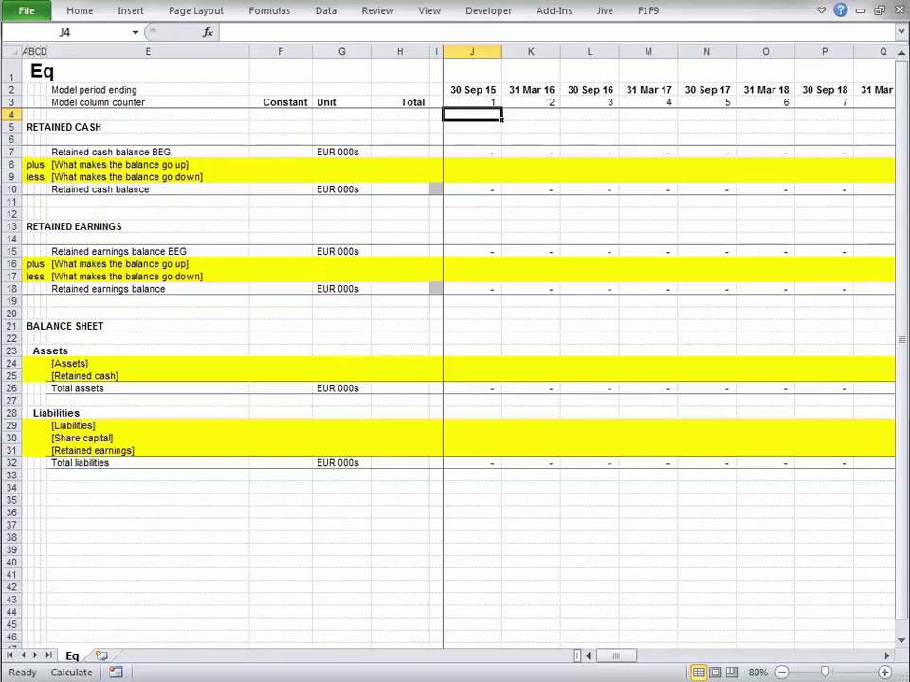
Step: Examine the Retained cash and Retained earnings section headings and the account rows between them
key(Down)
key(shift+space)
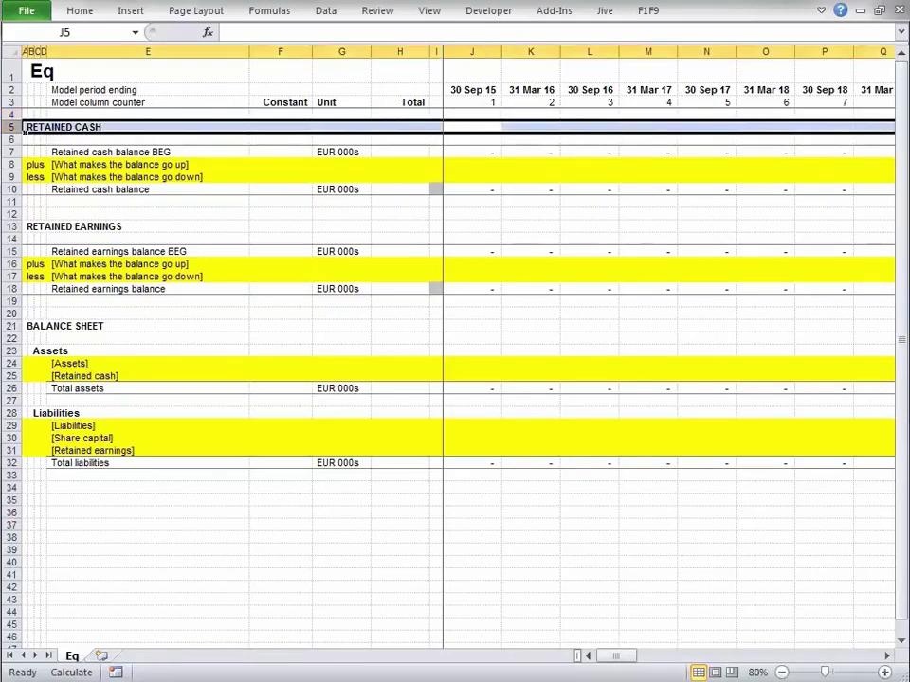
key(Down)
key(Down)
key(Down)
key(Down)
key(Down)
key(Down)
key(Down)
key(Down)
key(shift+space)
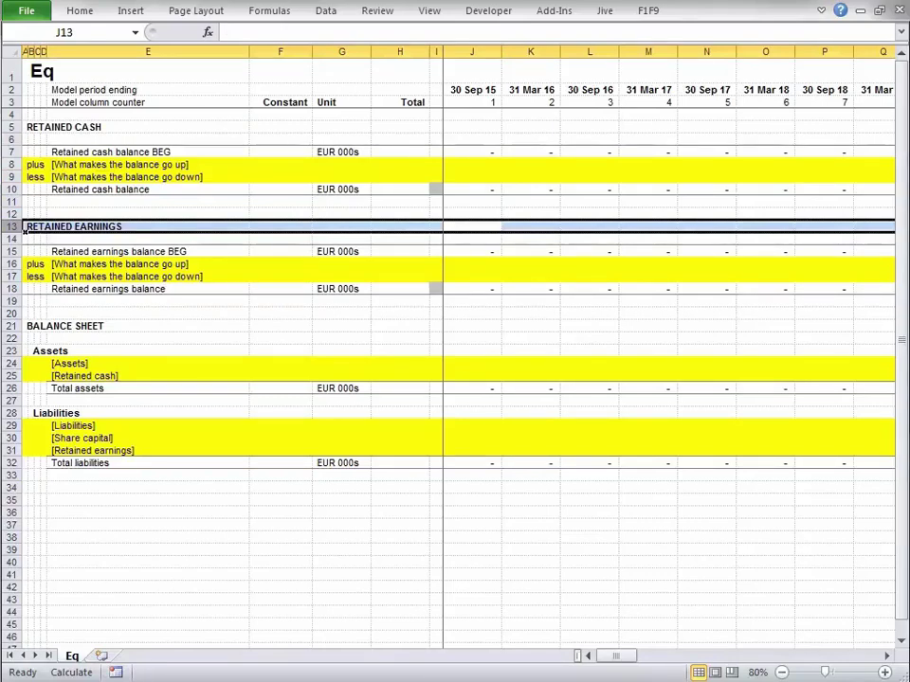
Step: Review the increase, decrease and closing balance rows of the retained cash account, and the matching retained earnings account block
key(Up)
key(Up)
key(Up)
key(Up)
key(Up)
key(shift+space)
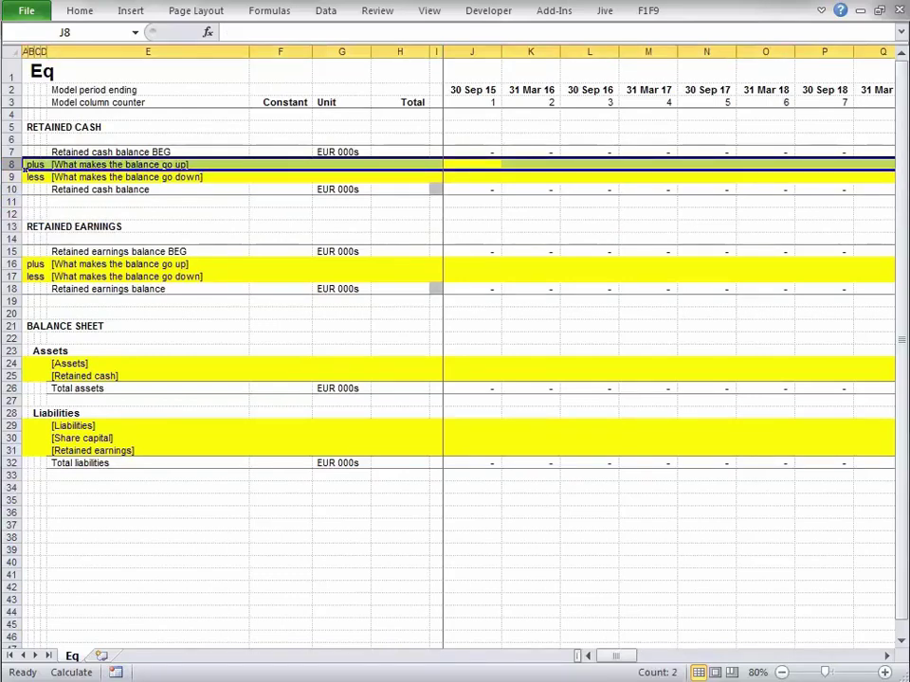
key(Down)
key(shift+space)
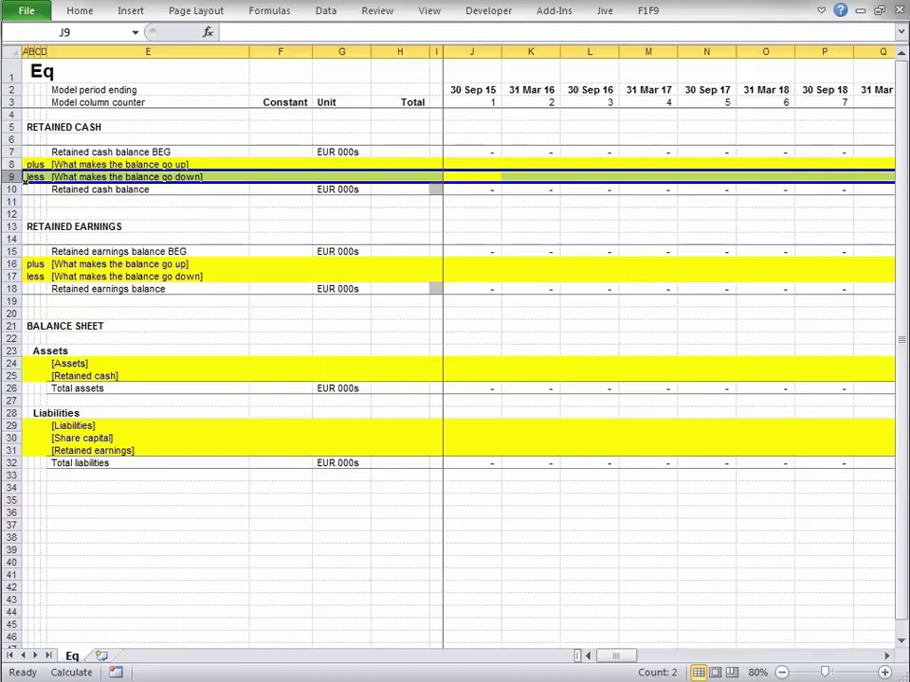
key(Down)
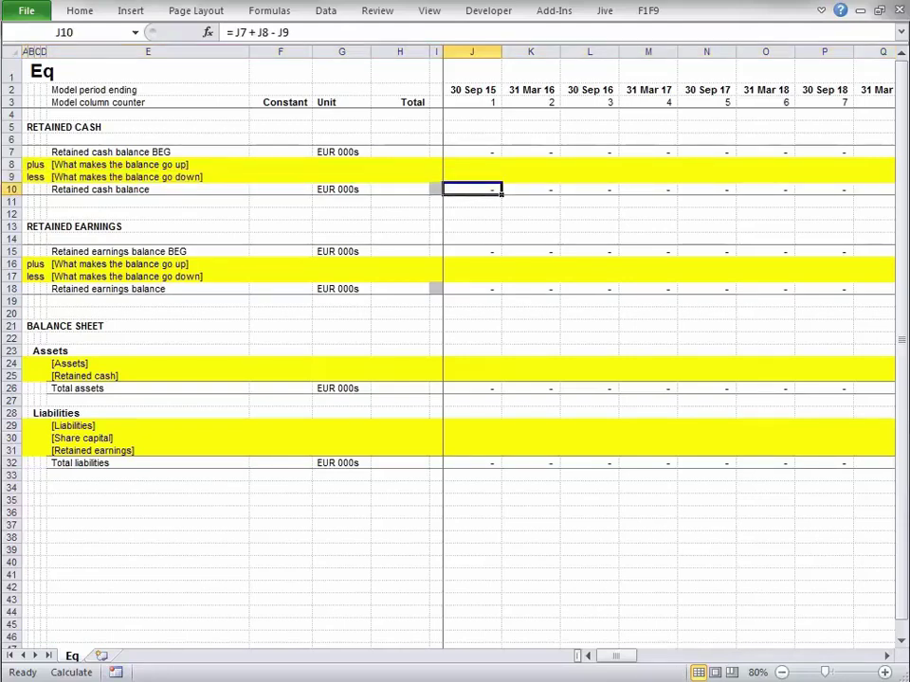
key(shift+space)
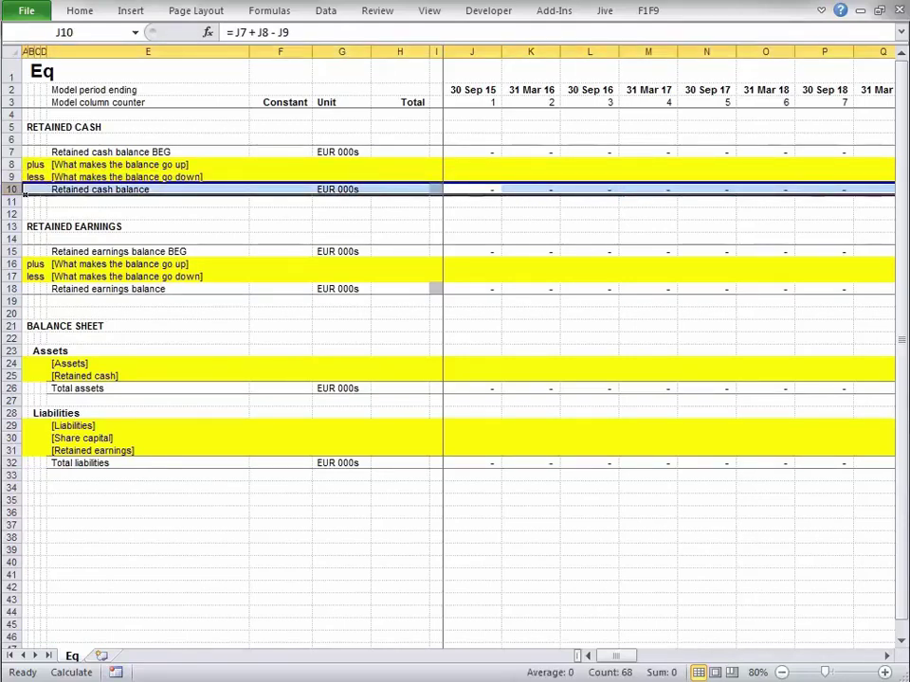
click(24, 289)
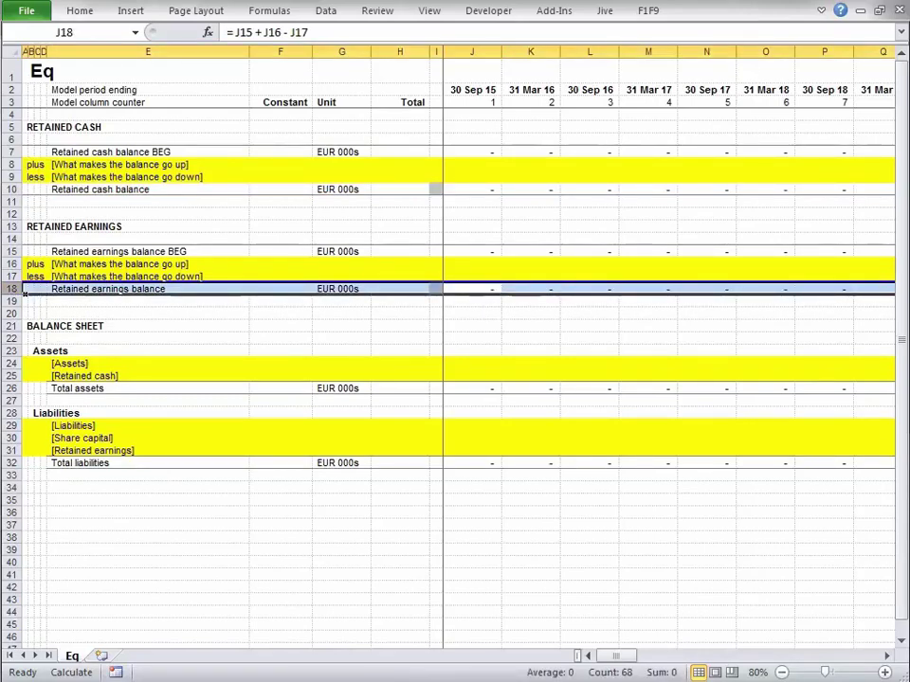
drag(24, 289, 24, 251)
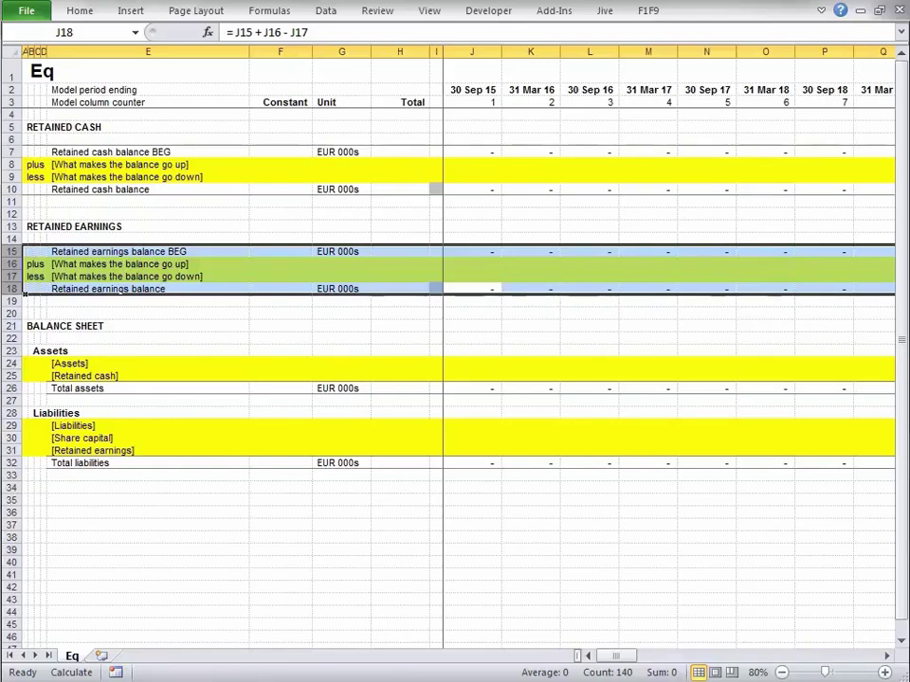
Step: Link the balance sheet's [Retained cash] asset row 25 to the Retained cash balance in row 10 with =E$10, filled across the row without yellow highlighting
key(Escape)
key(Left)
key(Left)
key(Left)
key(Left)
key(Left)
key(Up)
key(Up)
key(Up)
key(Up)
key(Up)
key(Up)
key(Up)
key(Up)
key(ctrl+c)
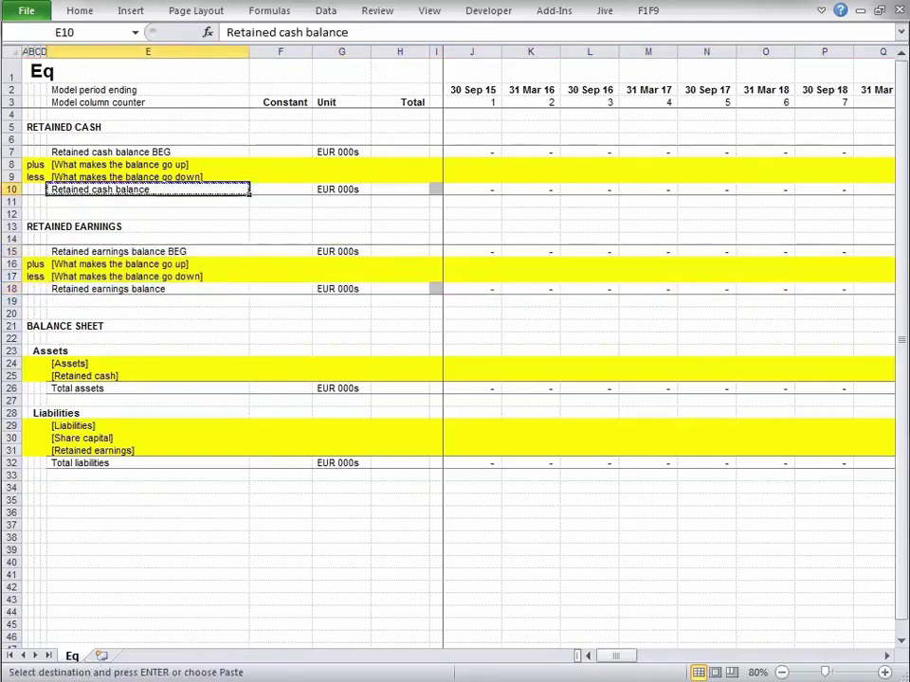
key(Down)
key(Down)
key(Down)
key(Down)
key(Down)
key(Down)
key(Down)
key(Down)
key(Down)
key(Down)
key(Down)
key(Down)
key(Down)
key(Down)
key(Down)
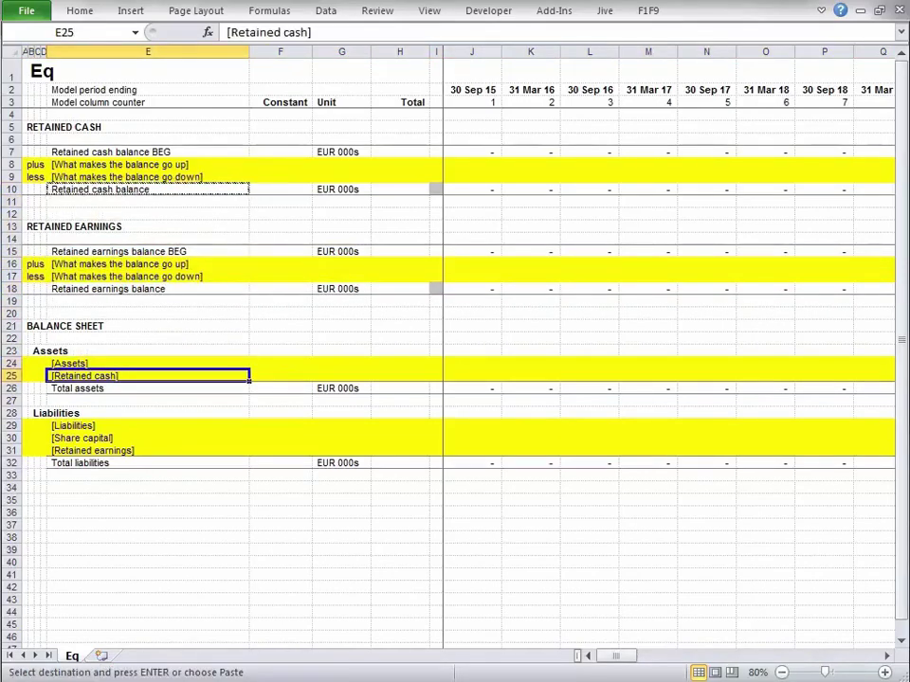
key(Return)
key(ctrl+shift+Right)
key(ctrl+r)
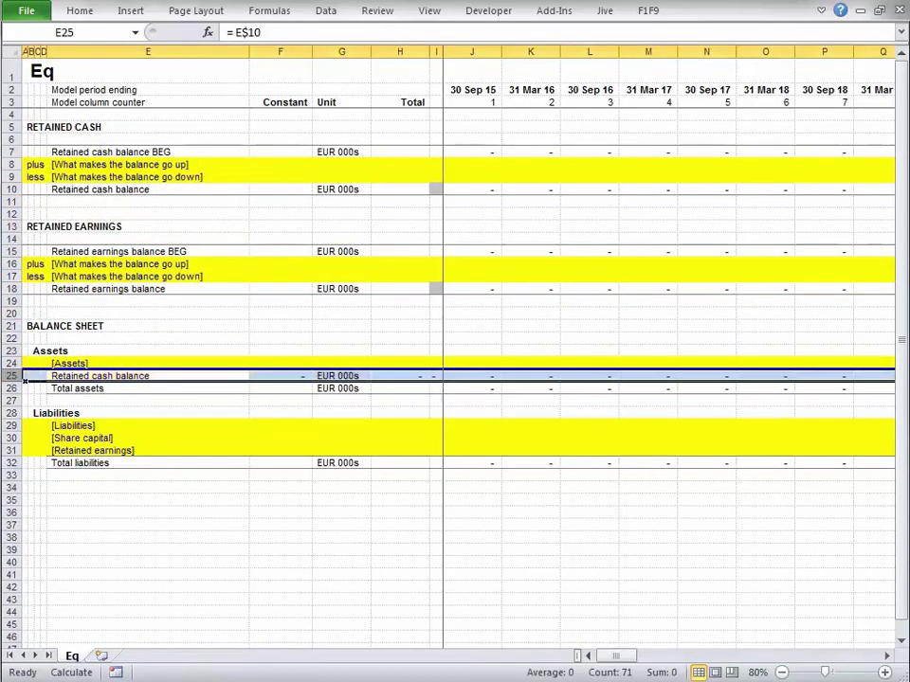
Step: Link the [Retained earnings] liability row 31 to the Retained earnings balance in row 18 with =E$18, filled across the row
key(Up)
key(Up)
key(Up)
key(Up)
key(Up)
key(Up)
key(Up)
key(ctrl+c)
key(Down)
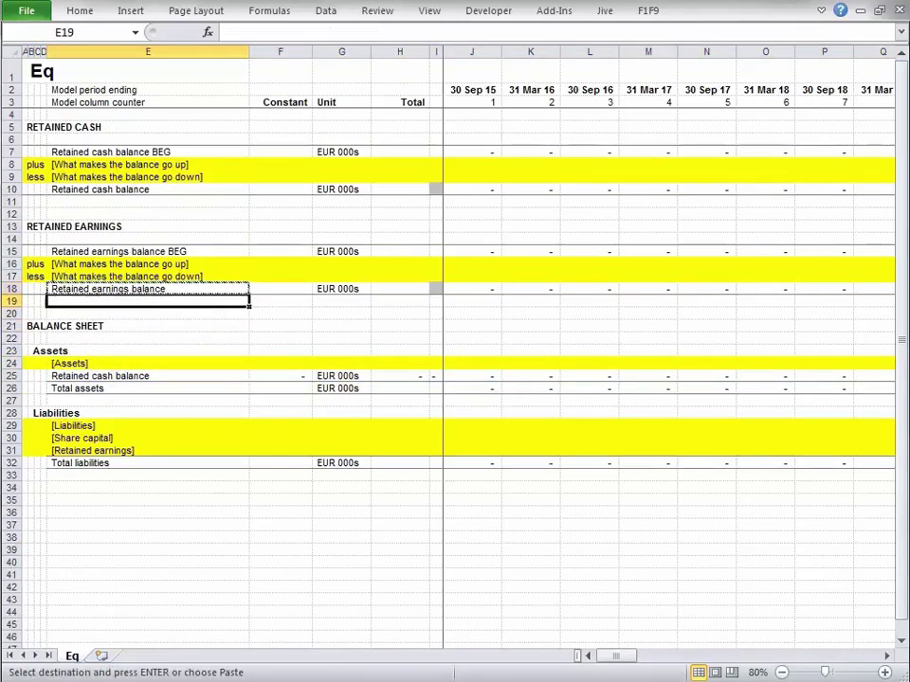
key(Down)
key(Down)
key(Down)
key(Down)
key(Down)
key(Down)
key(Down)
key(Down)
key(Down)
key(Down)
key(Down)
key(Down)
key(Return)
key(ctrl+shift+Right)
key(ctrl+r)
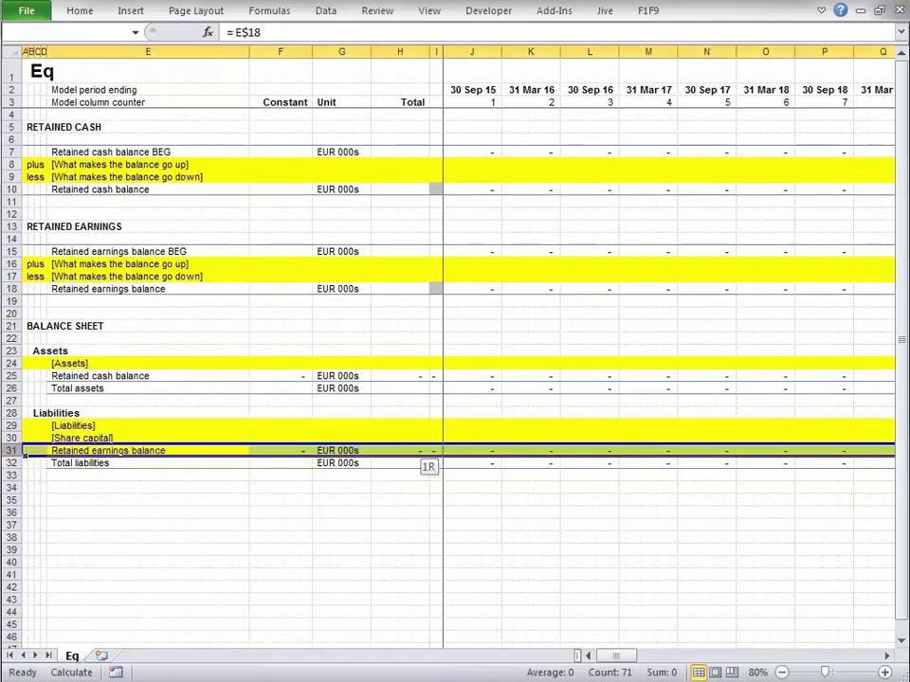
Step: Enter the balance sheet marker BS in cell F10 of the Retained cash balance row
key(Up)
key(Up)
key(Up)
key(Up)
key(Up)
key(Up)
key(Up)
key(Up)
key(Up)
key(Up)
key(Up)
key(Up)
key(Up)
key(Up)
key(Up)
key(Up)
key(Up)
key(Up)
key(Up)
key(Up)
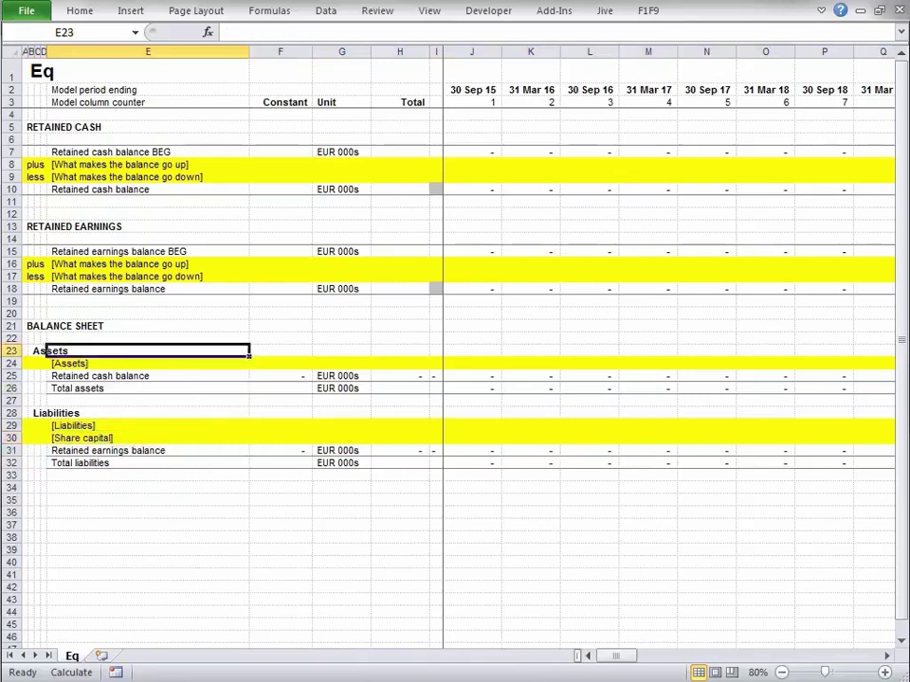
key(Right)
text(BS)
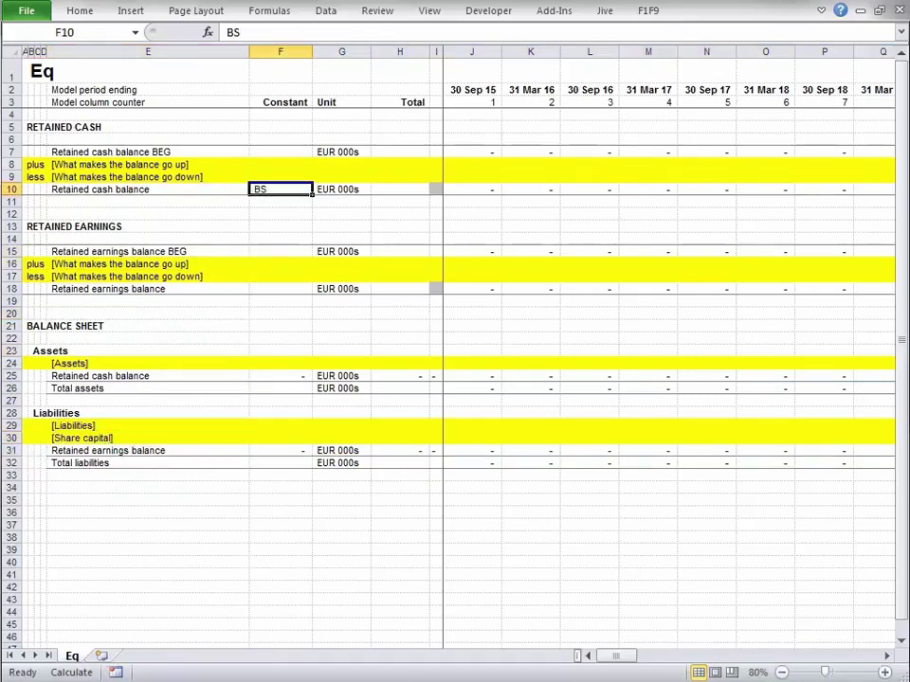
key(Return)
Step: Enter the balance sheet marker BS in cell F18 of the Retained earnings balance row
key(Down)
key(Down)
key(Down)
key(Down)
key(Down)
key(Down)
key(Down)
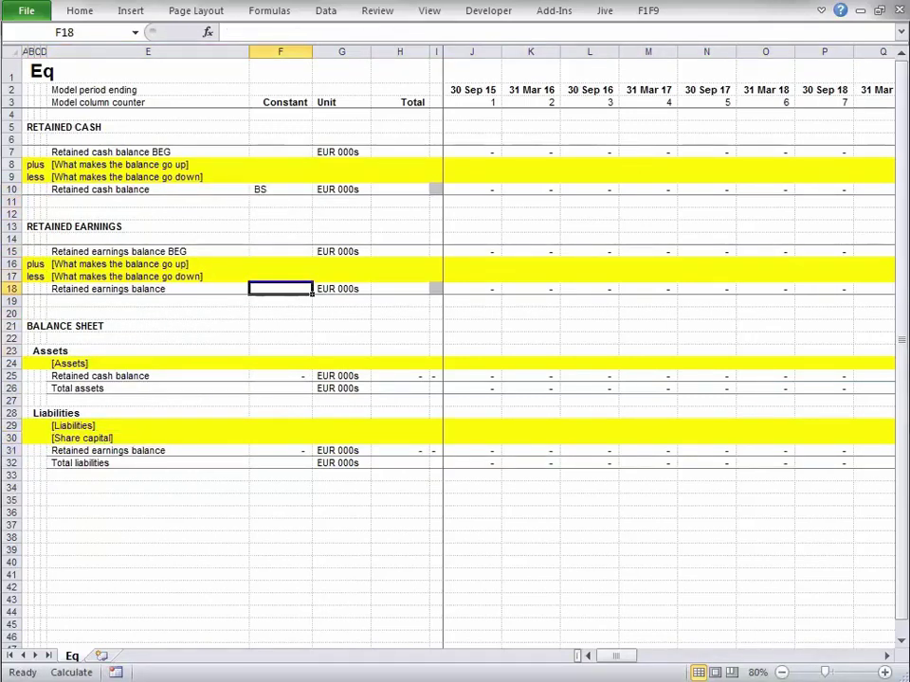
text(BS)
key(ctrl+Return)
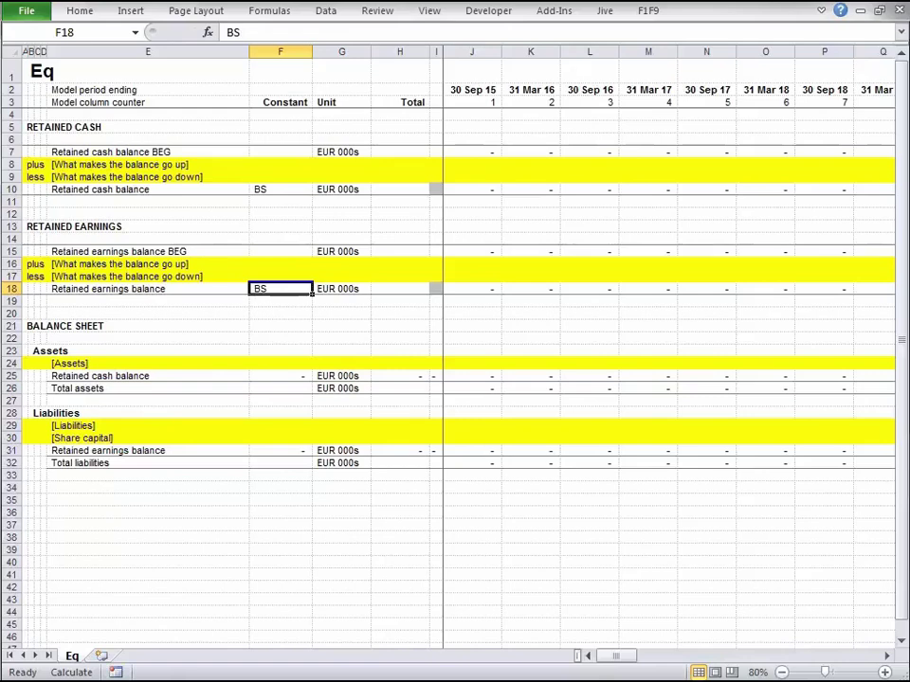
Step: Replace the retained cash account's increase placeholder in E8 with the label "Cash flow coming after everyone is paid"
key(Left)
key(Up)
key(Up)
key(Up)
key(Up)
key(Up)
key(Up)
key(Up)
key(Up)
key(Up)
key(Up)
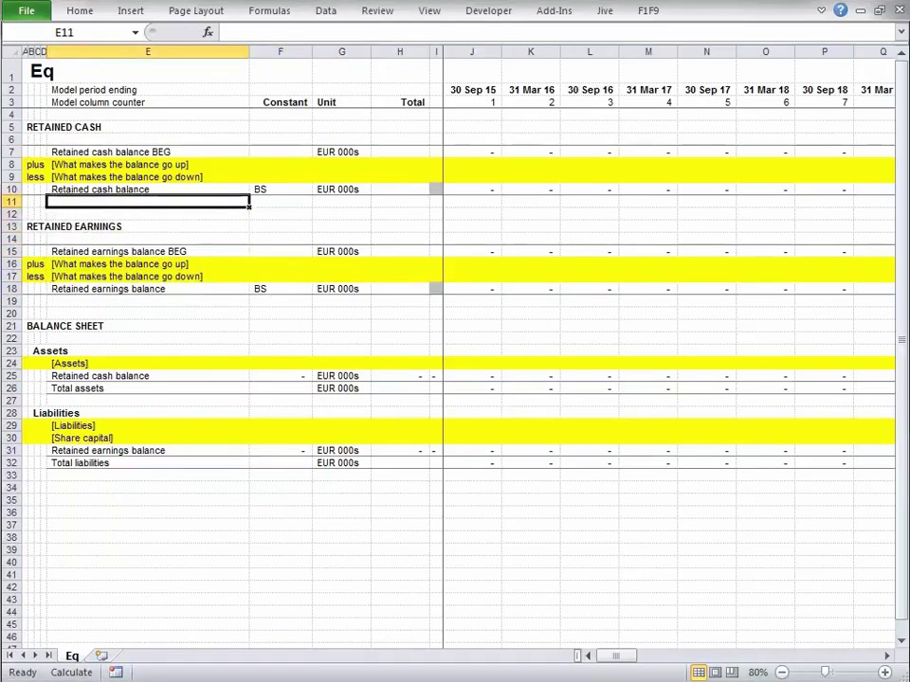
key(shift+space)
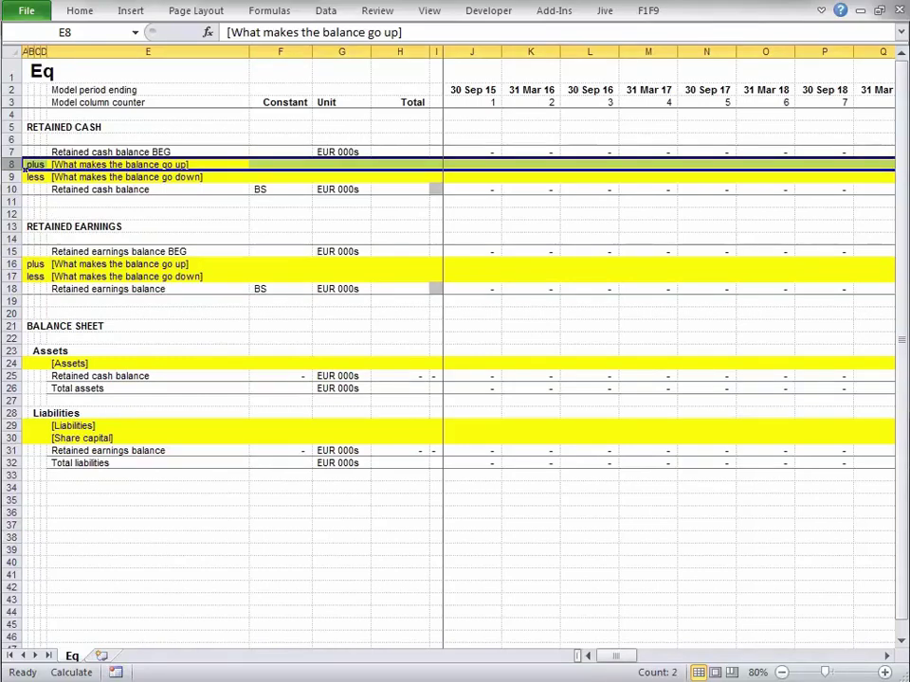
text(Cash flow com)
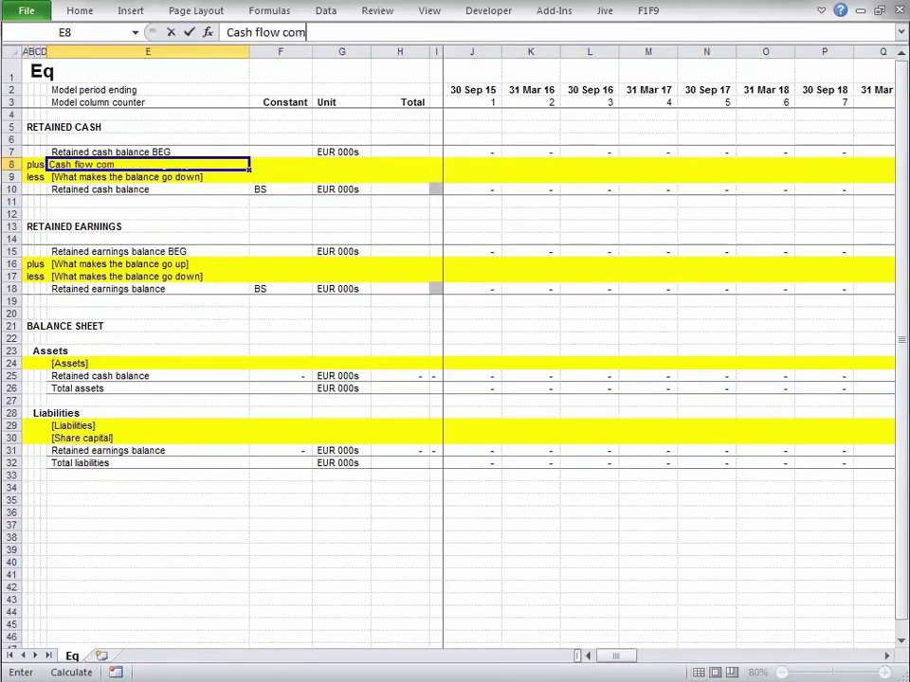
text(ing after everyone is )
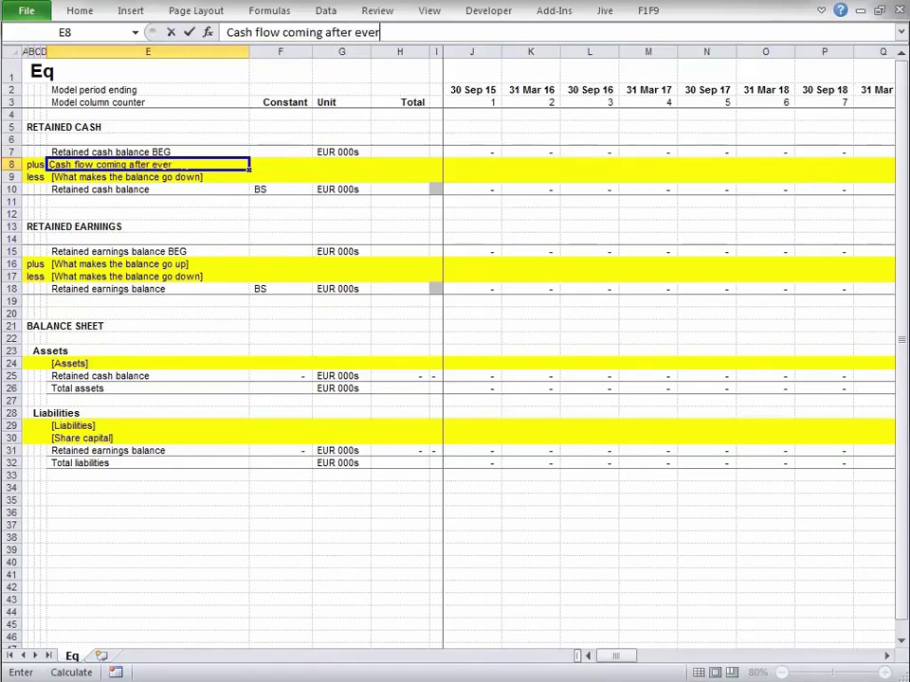
text(paid)
key(Return)
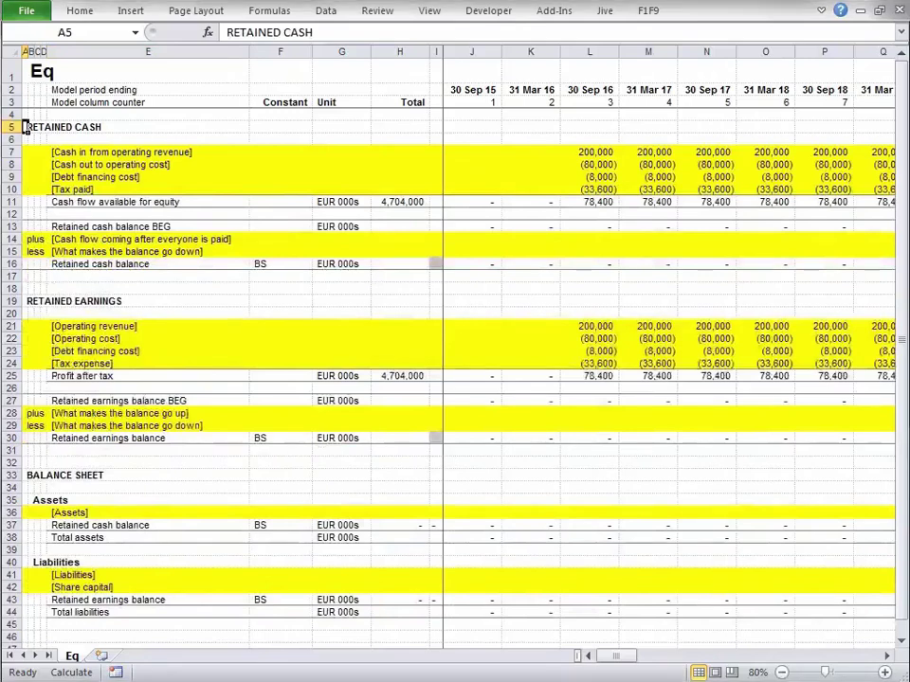
Step: Examine the Cash flow available for equity row and its revenue, operating cost, debt financing and tax paid components
click(24, 202)
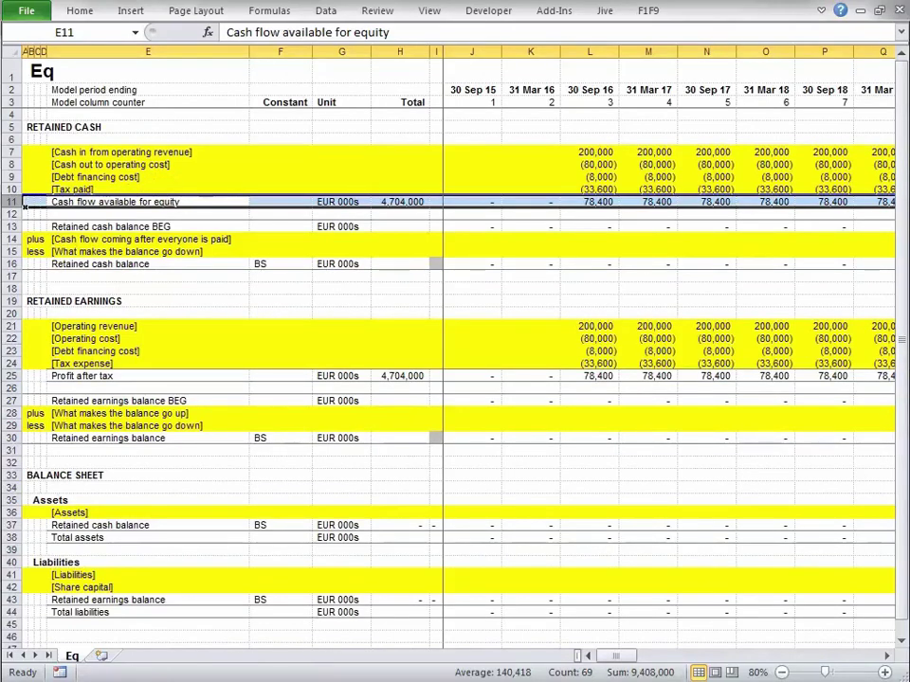
drag(11, 202, 417, 151)
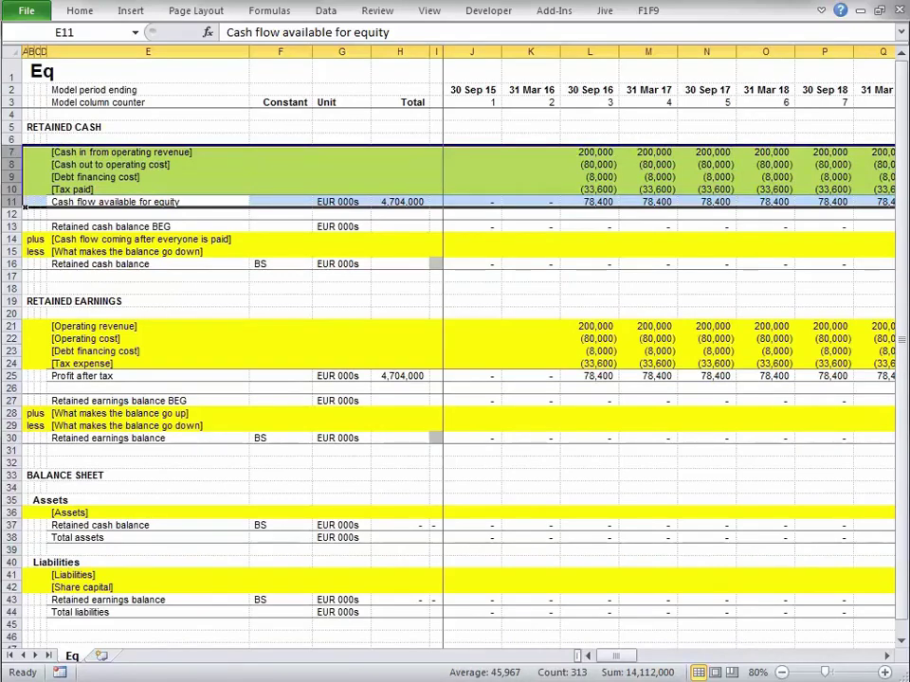
click(24, 203)
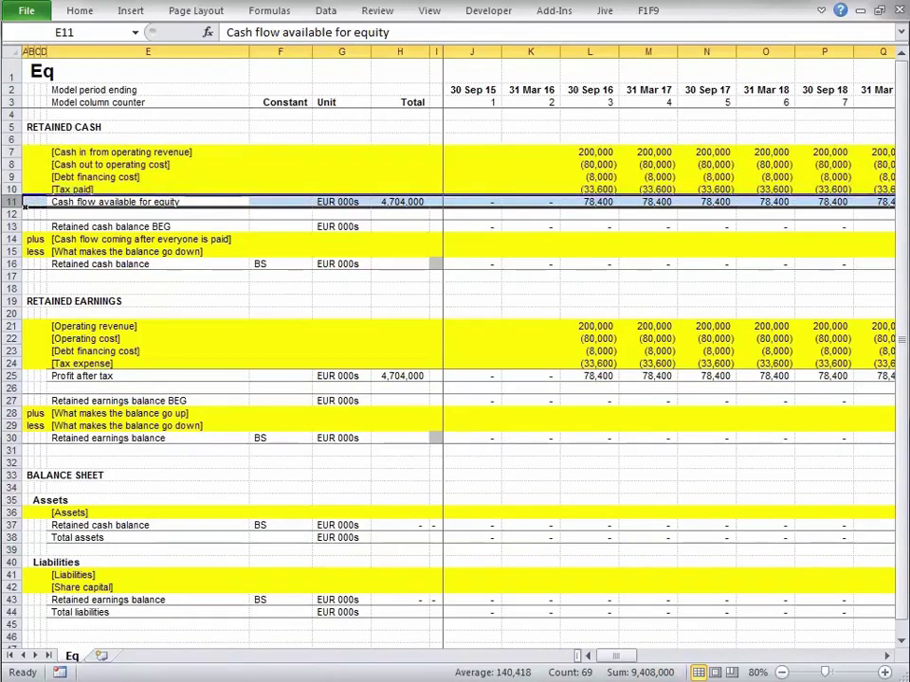
click(25, 153)
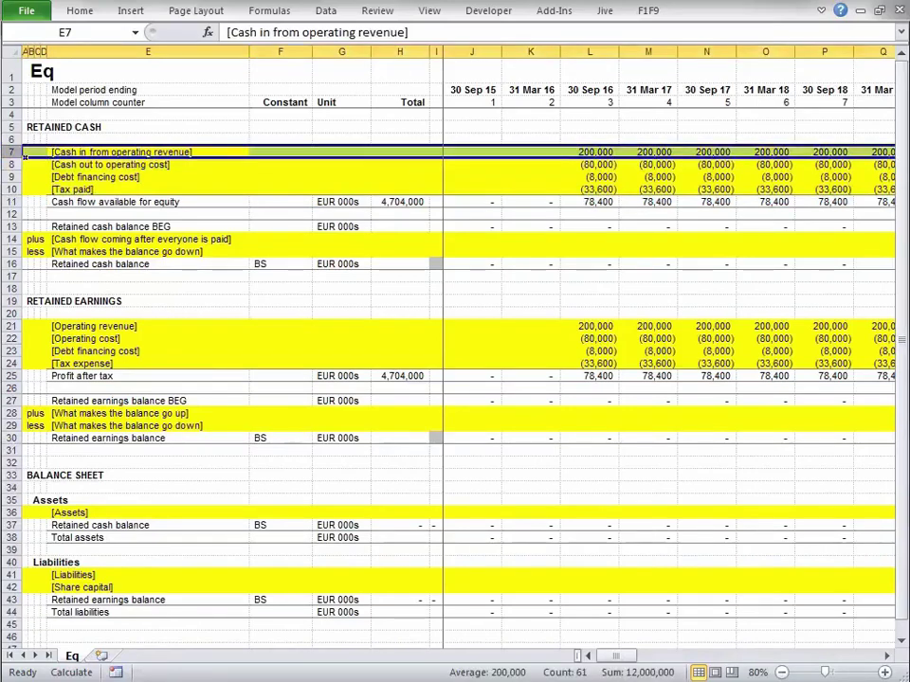
key(Down)
key(shift+space)
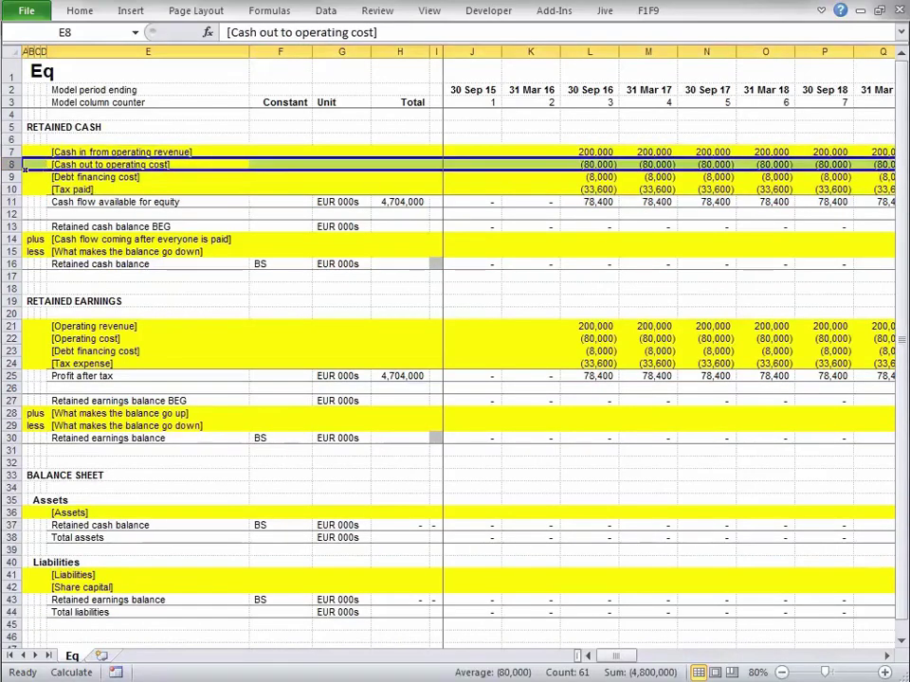
key(Down)
key(shift+space)
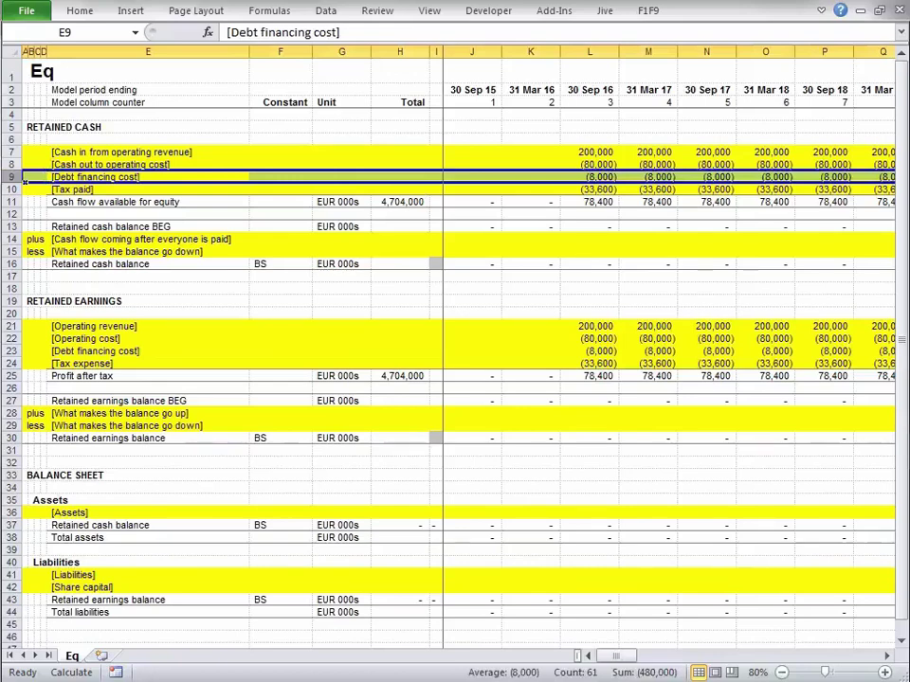
key(Down)
key(shift+space)
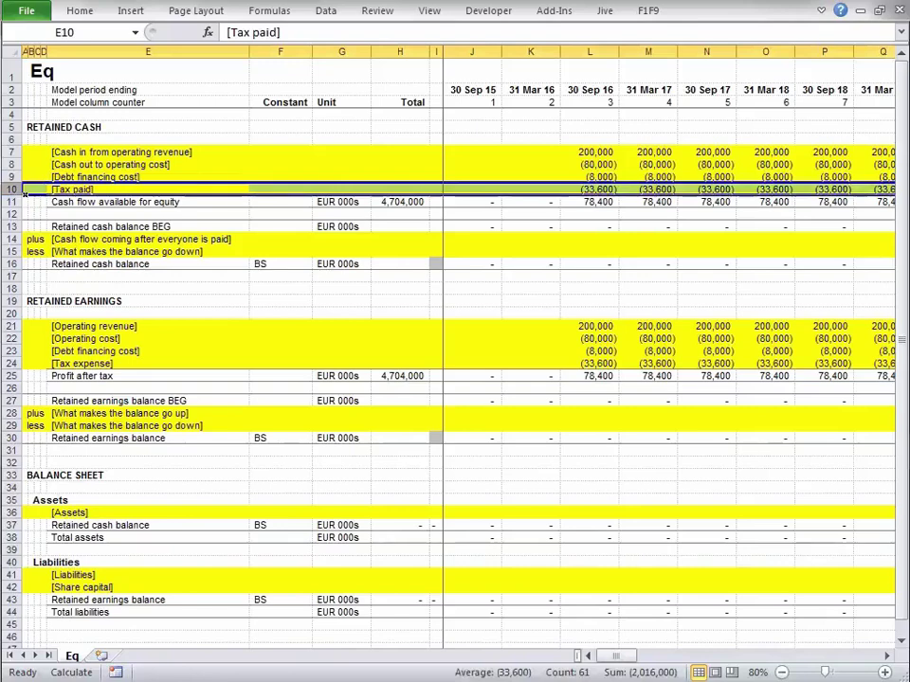
Step: Examine the Profit after tax row and its operating revenue, operating cost, debt financing and tax expense components
click(23, 376)
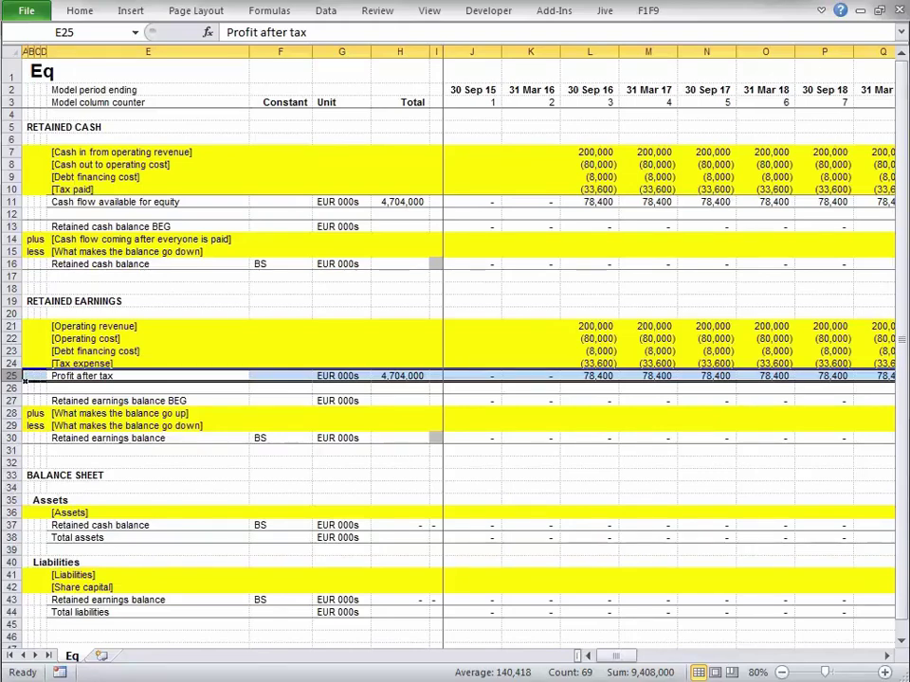
key(shift+Up)
key(shift+Up)
key(shift+Up)
key(shift+Up)
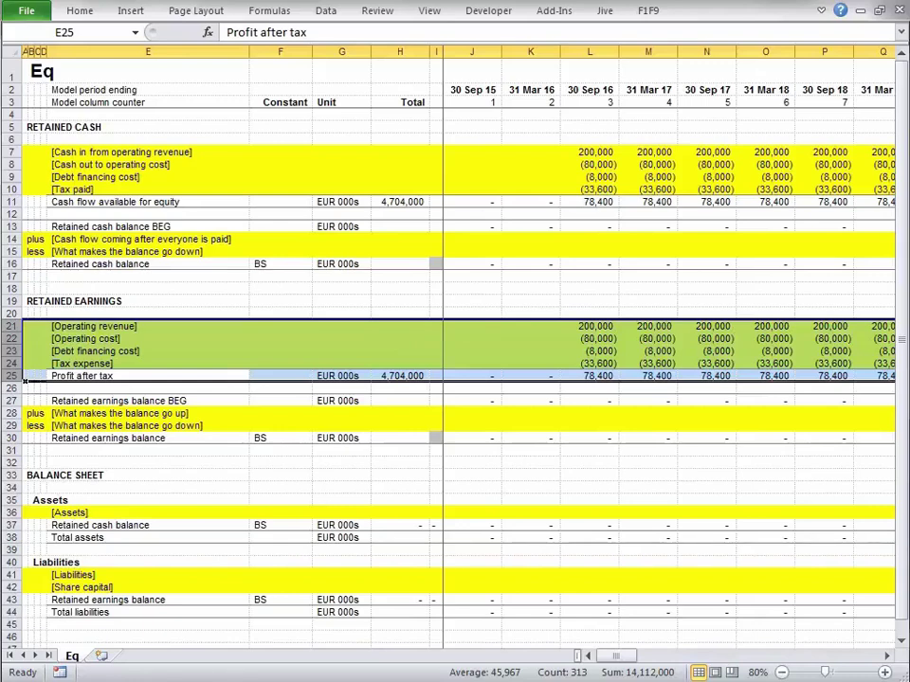
click(26, 326)
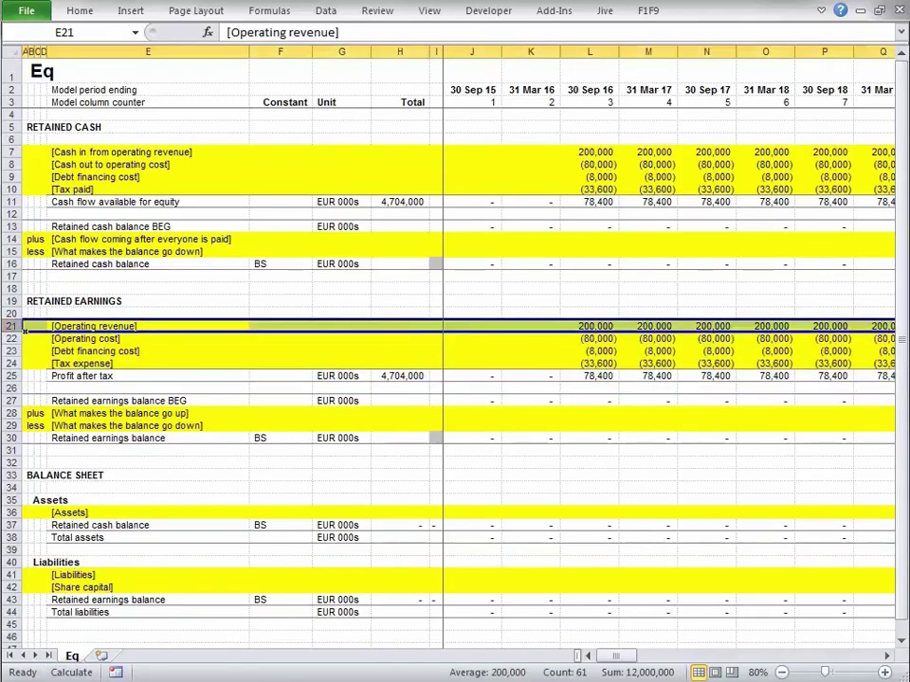
key(Down)
key(shift+space)
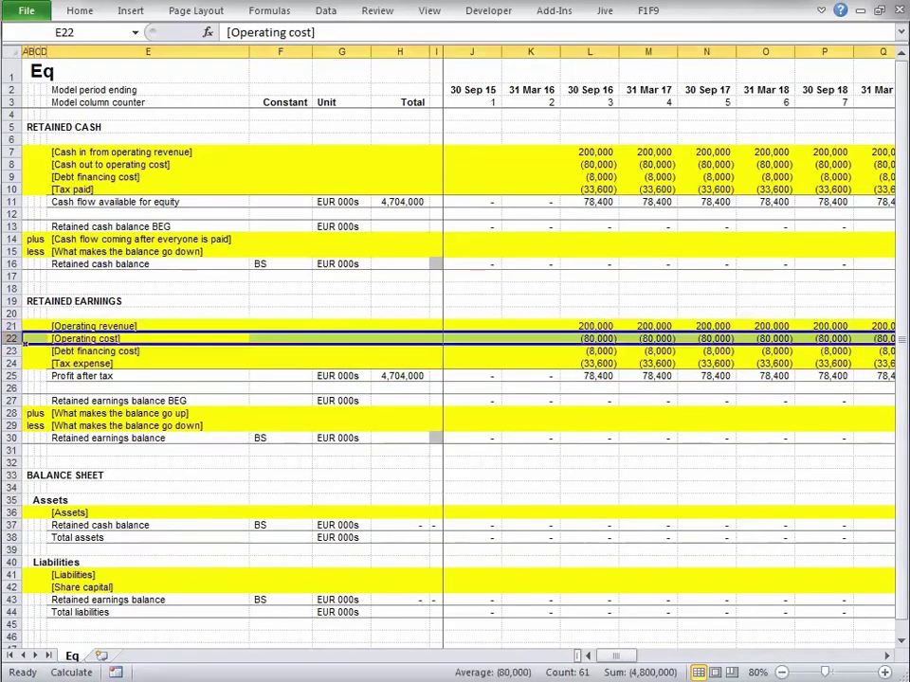
key(Down)
key(shift+space)
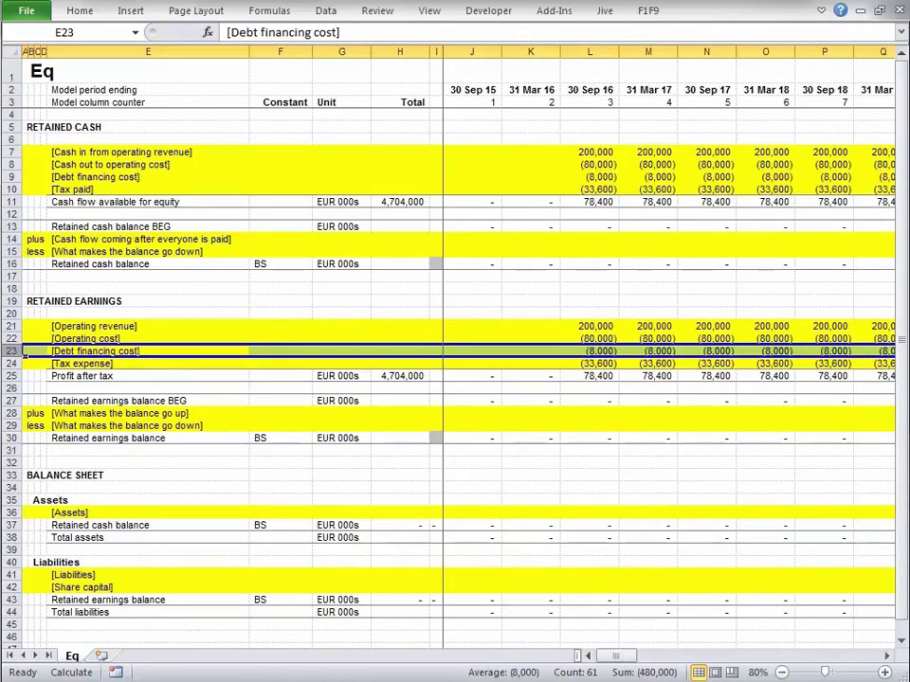
key(Down)
key(shift+space)
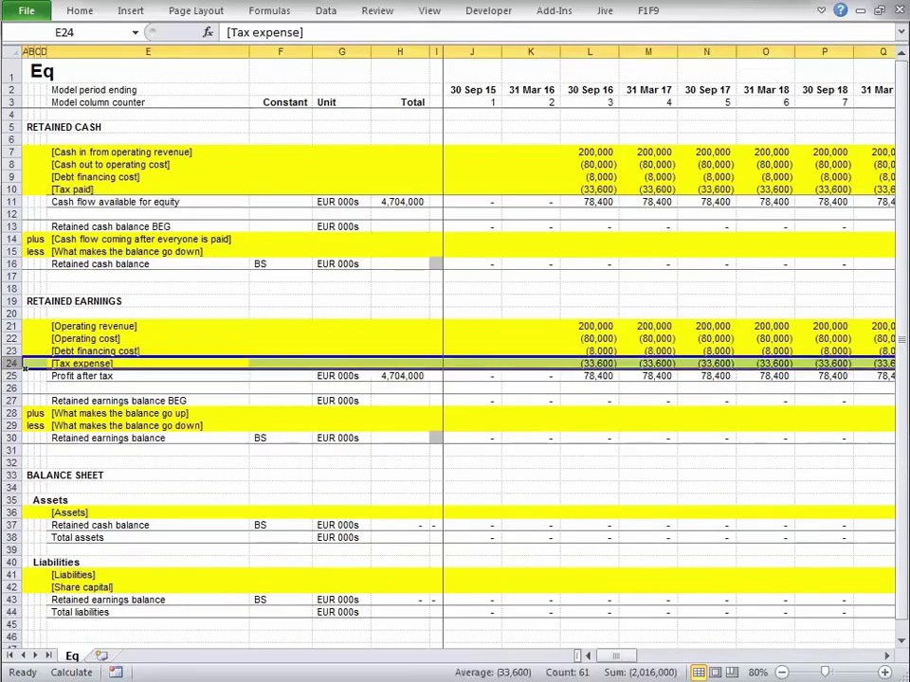
Step: Link the retained cash increase row 14 to Cash flow available for equity with =E$11, fill it across, and clear its yellow highlight
key(Up)
key(Up)
key(Up)
key(Up)
key(Up)
key(Up)
key(Up)
key(Up)
key(Up)
key(Up)
key(Up)
key(Up)
key(Up)
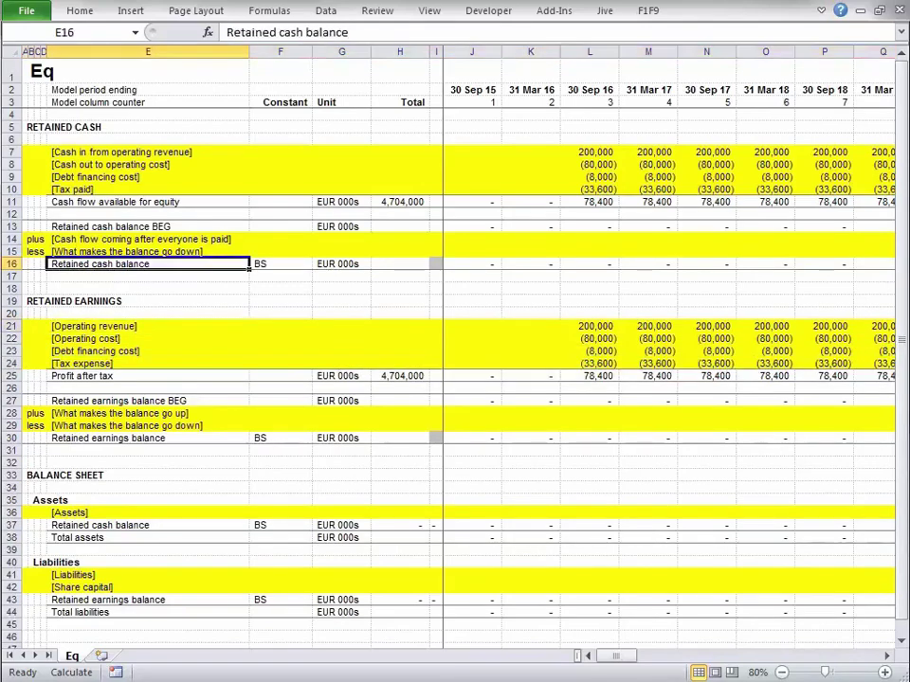
key(ctrl+c)
key(Down)
key(Down)
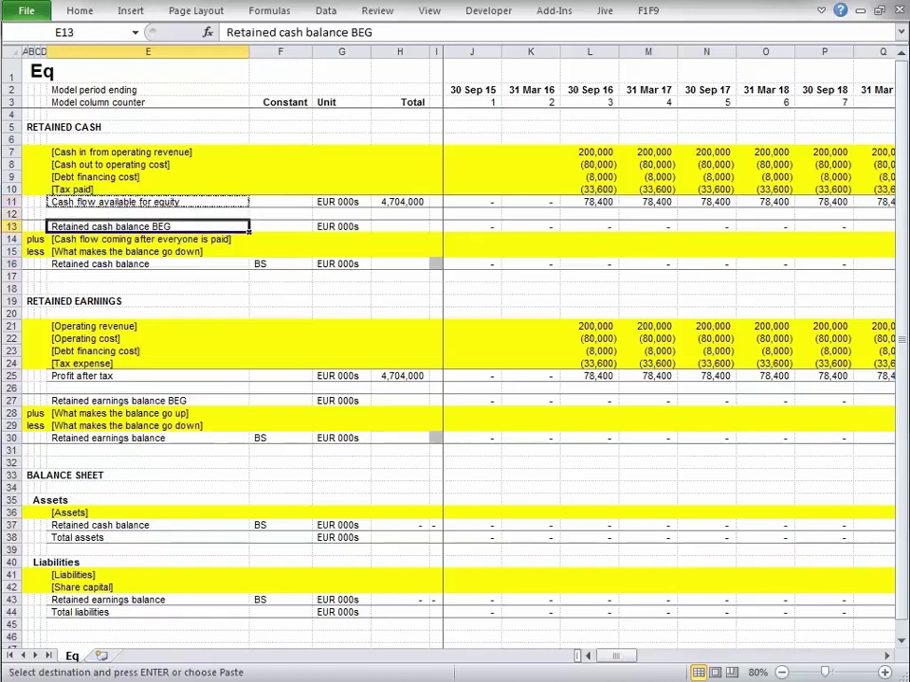
key(Down)
key(Return)
key(ctrl+shift+Right)
key(ctrl+r)
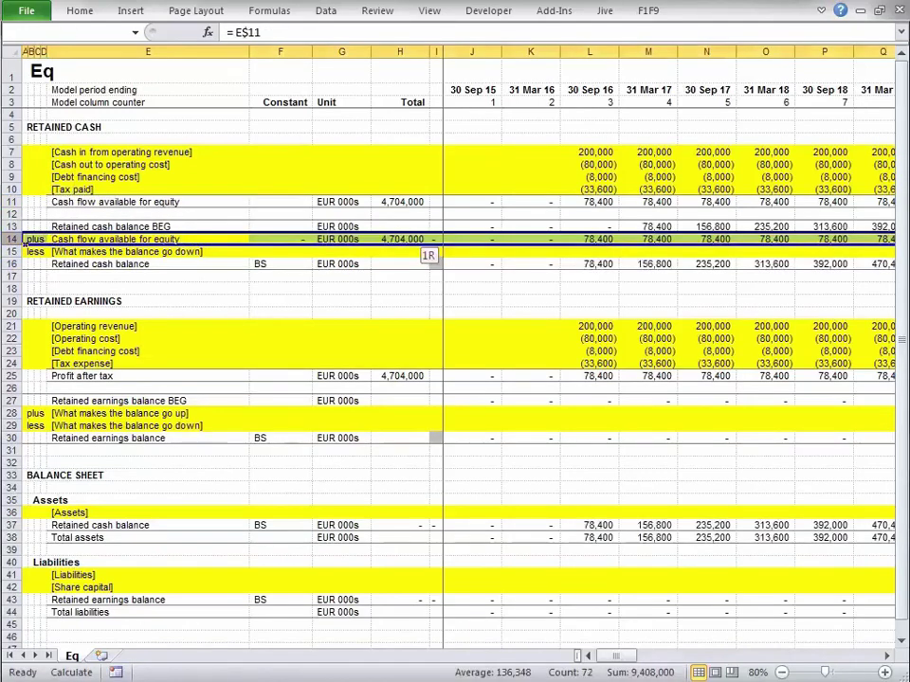
Step: Link the retained earnings increase row 28 to Profit after tax with =E$25, fill it across, and clear its yellow highlight
key(Down)
key(Down)
key(Down)
key(Down)
key(Down)
key(Down)
key(Down)
key(Down)
key(Down)
key(Down)
key(Down)
key(ctrl+c)
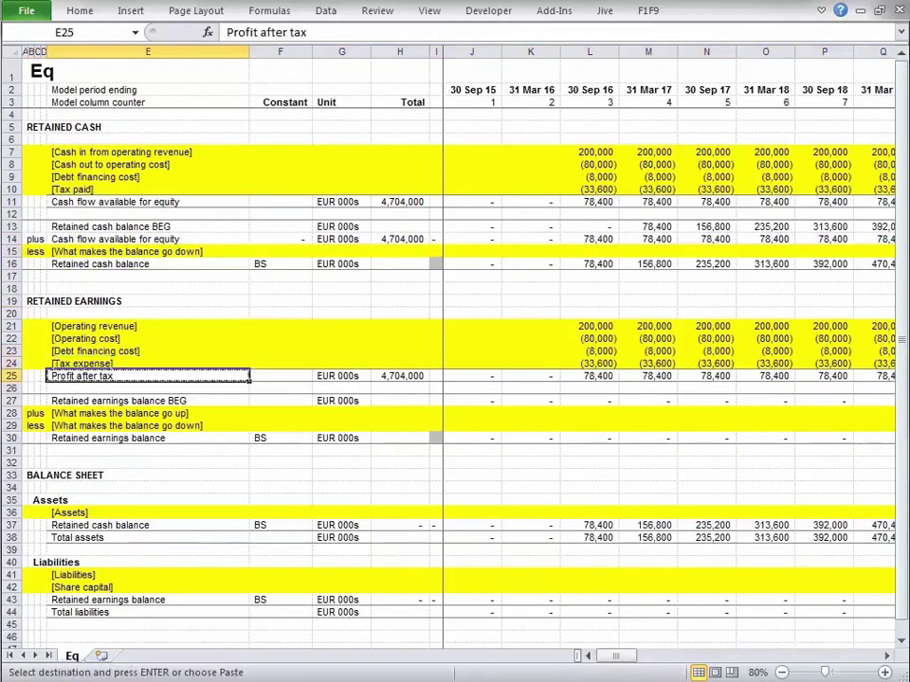
key(Down)
key(Down)
key(Down)
key(Return)
key(ctrl+shift+Right)
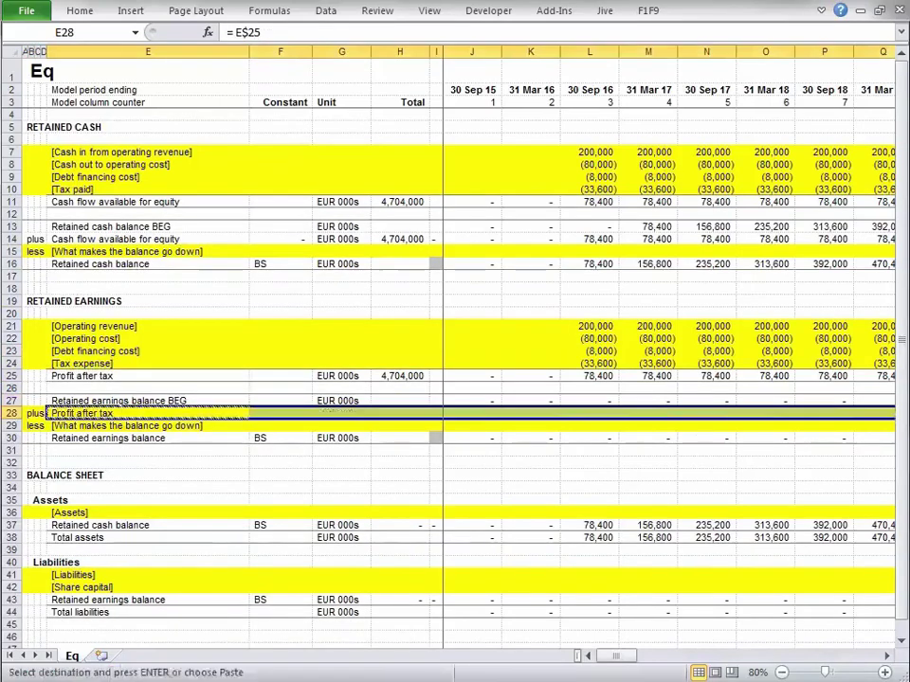
key(ctrl+r)
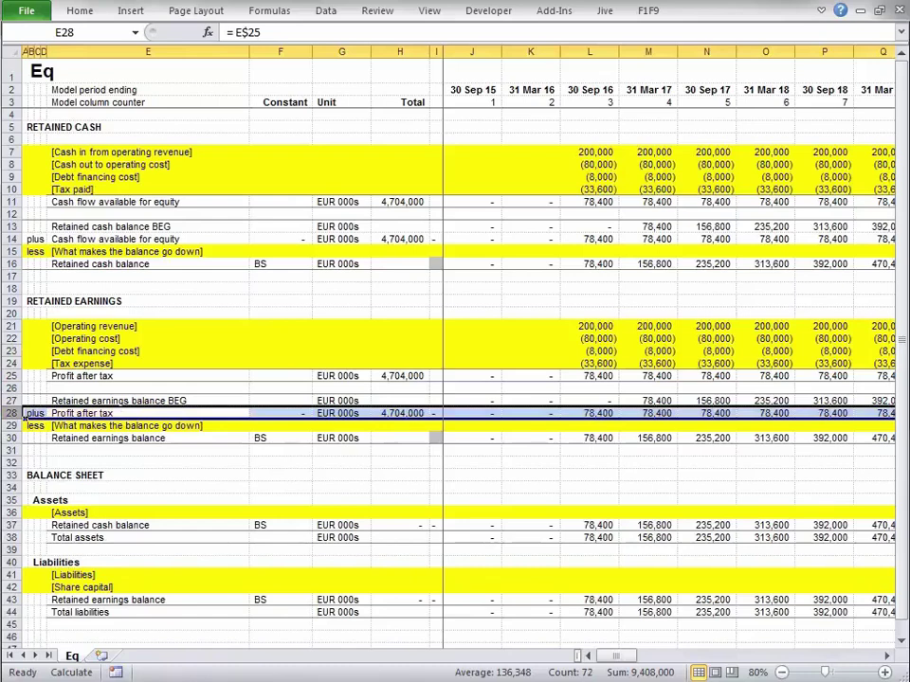
Step: Chart the Retained earnings balance in row 30 across all model periods on a separate chart sheet
click(471, 414)
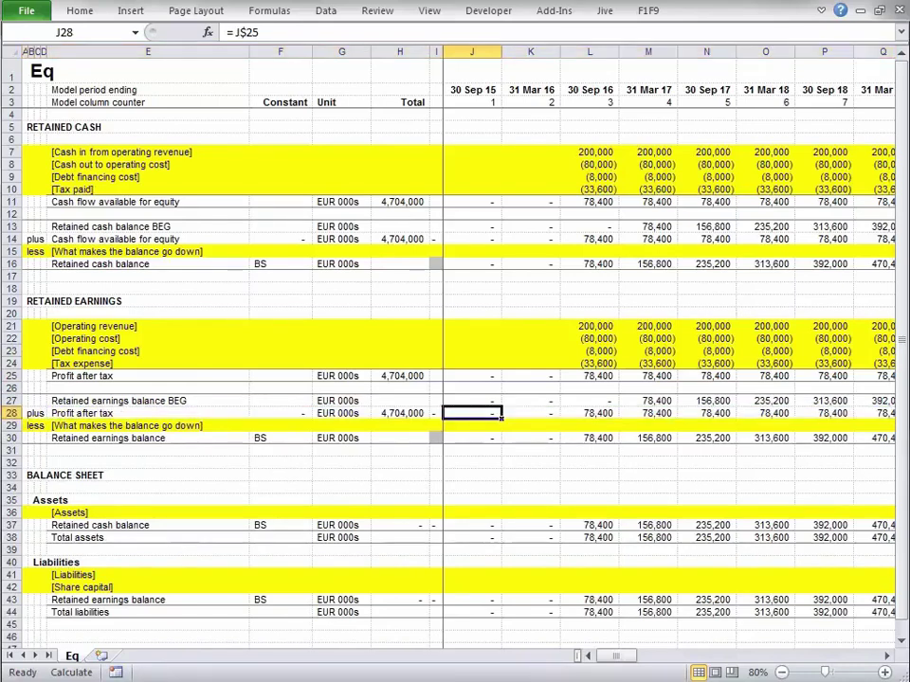
key(Down)
key(Down)
key(ctrl+shift+Right)
key(F11)
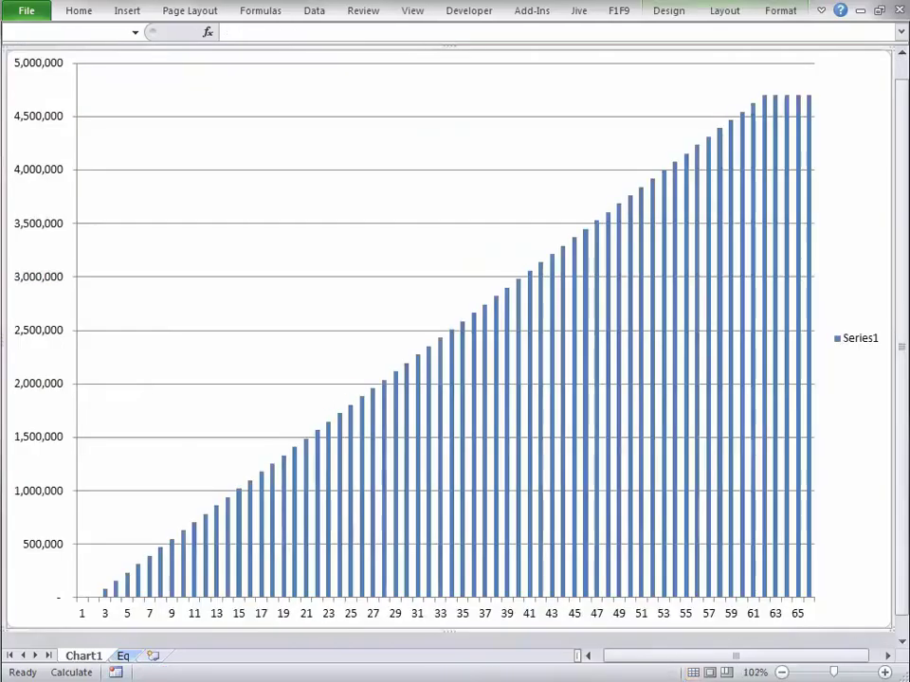
Step: Add the Retained cash balance from row 16 to the chart as a second series
key(ctrl+Page_Down)
key(Up)
key(Up)
key(Up)
key(Up)
key(Up)
key(Up)
key(Up)
key(Up)
key(Up)
key(Up)
key(Up)
key(Up)
key(Up)
key(Up)
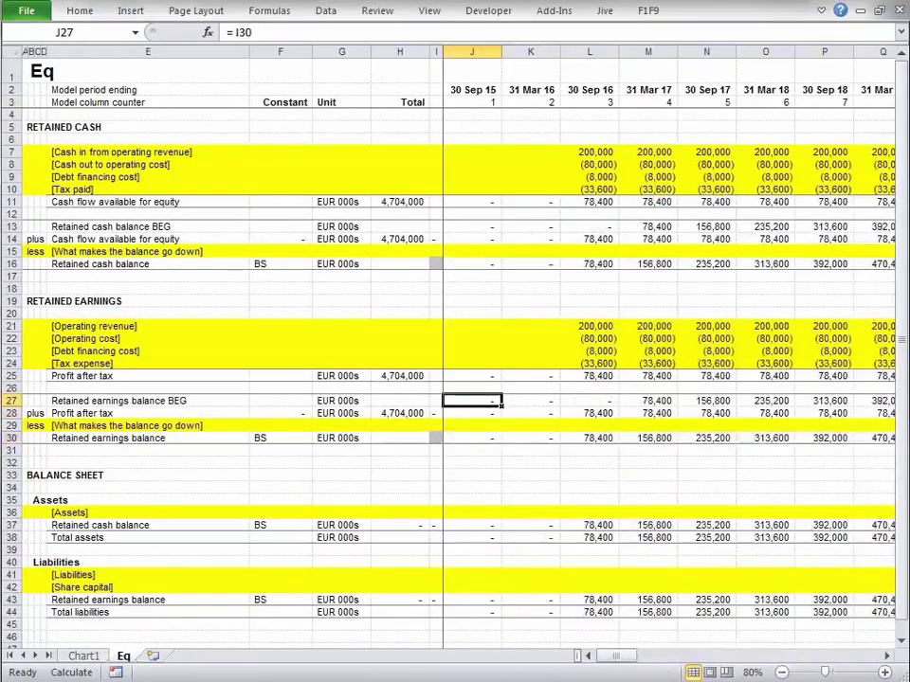
key(ctrl+shift+Right)
key(ctrl+c)
key(ctrl+Page_Up)
key(ctrl+v)
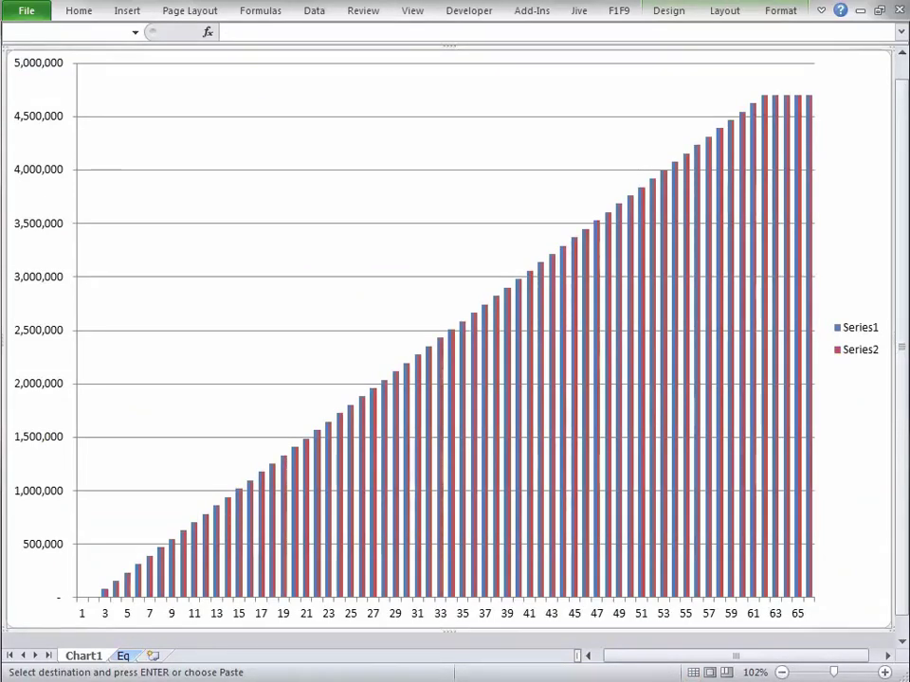
Step: Delete the chart sheet and return to the start of the Eq sheet
key(alt+e)
key(l)
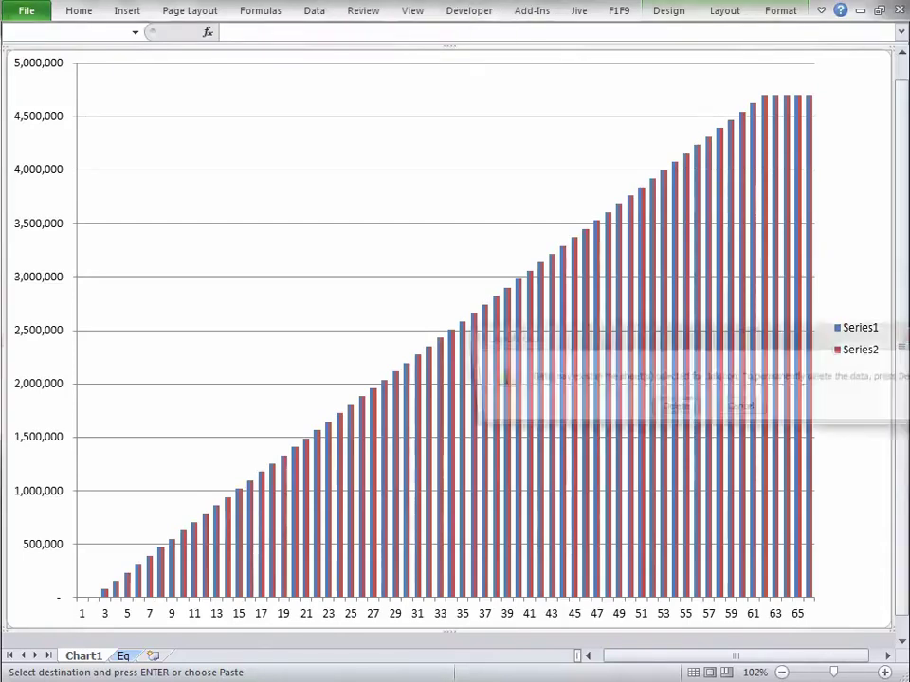
key(Return)
key(ctrl+Home)
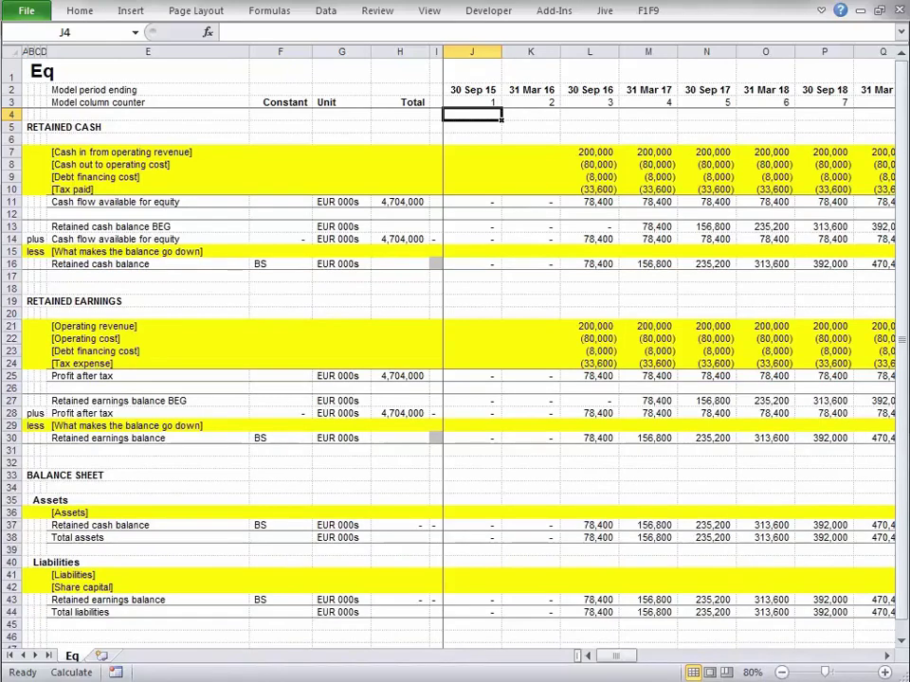
Step: Compare the Retained cash balance in row 16 with the Retained earnings balance in row 30
key(ctrl+Down)
key(ctrl+Down)
key(ctrl+Down)
key(ctrl+Down)
key(shift+space)
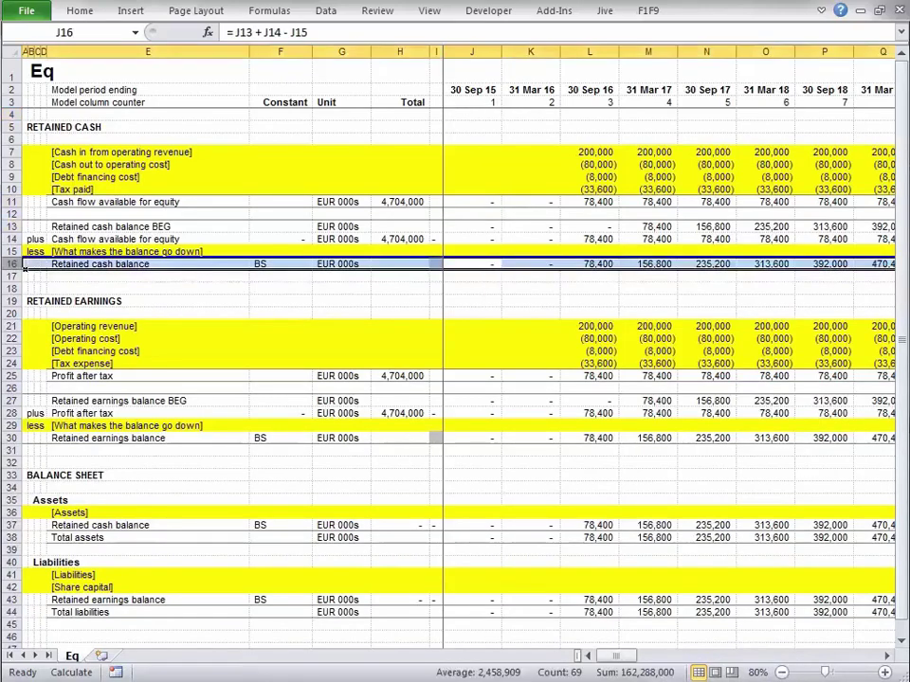
key(ctrl+Down)
key(ctrl+Down)
key(ctrl+Down)
key(ctrl+Down)
key(shift+space)
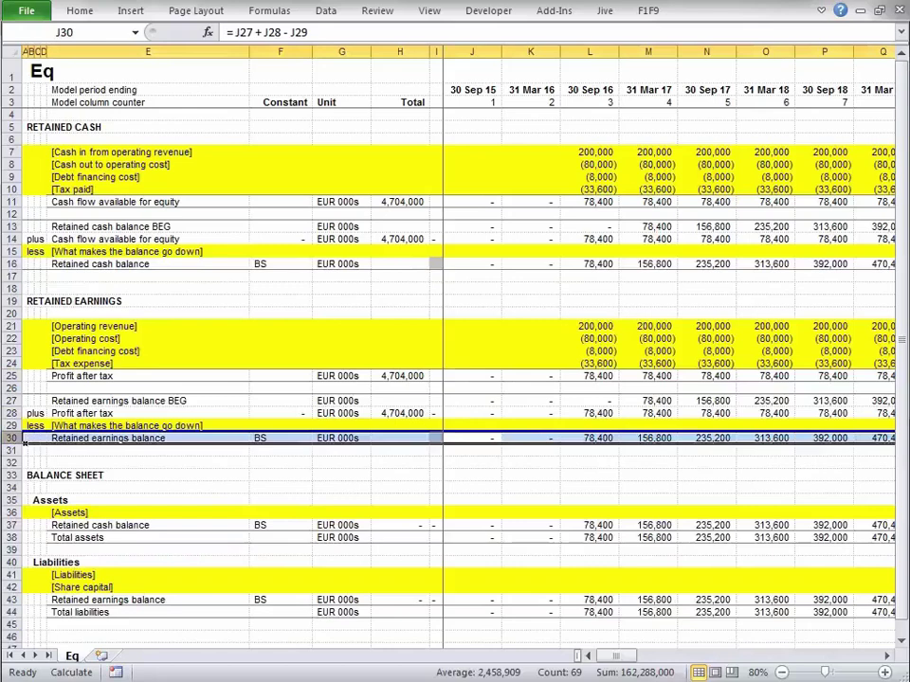
key(ctrl+Home)
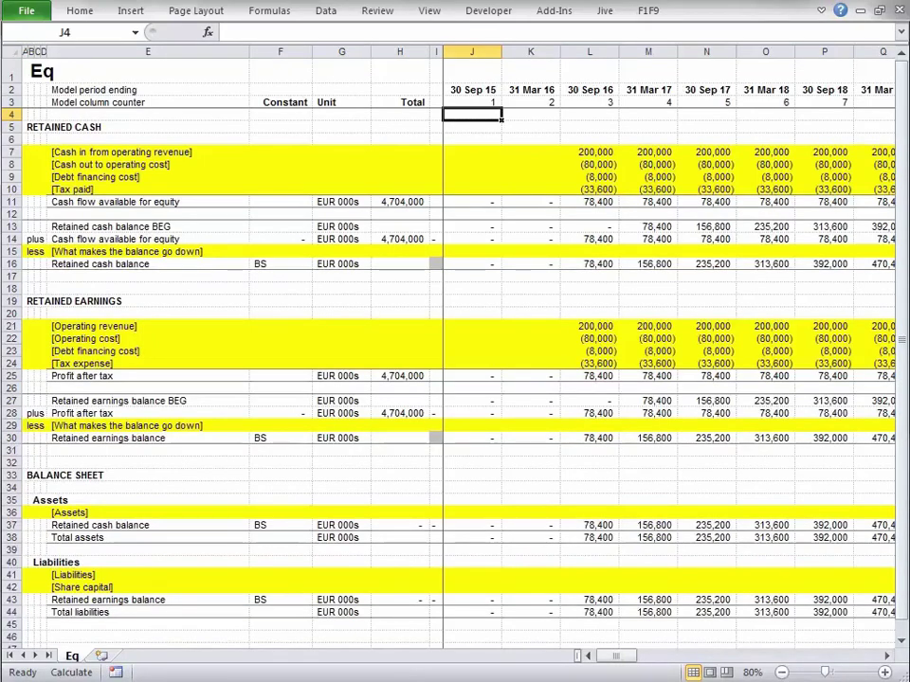
Step: Review the Retained Cash, Retained Earnings and Balance Sheet sections of the equity sheet
click(25, 113)
click(25, 300)
click(24, 475)
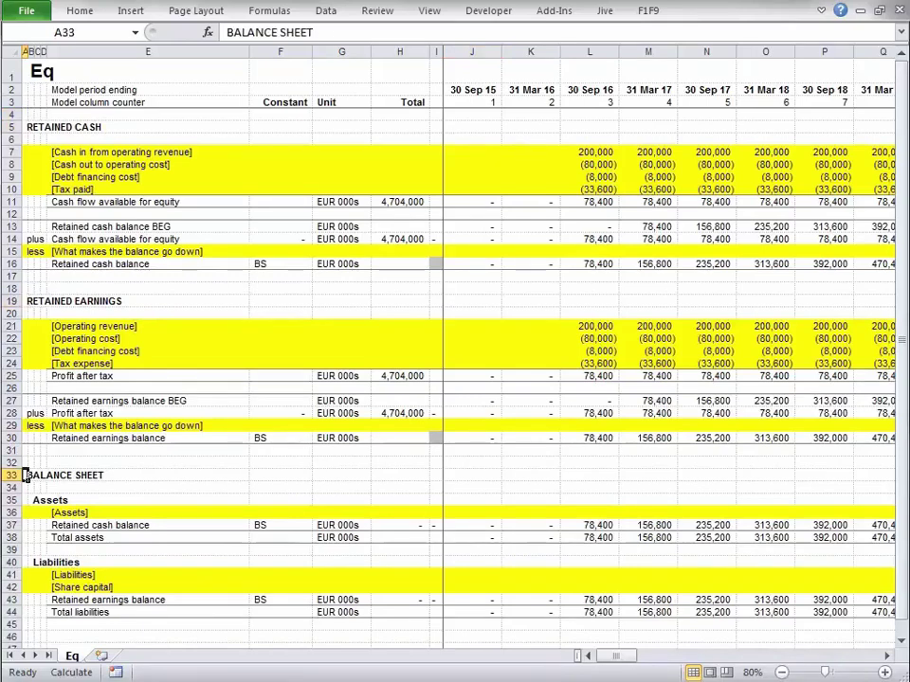
key(shift+space)
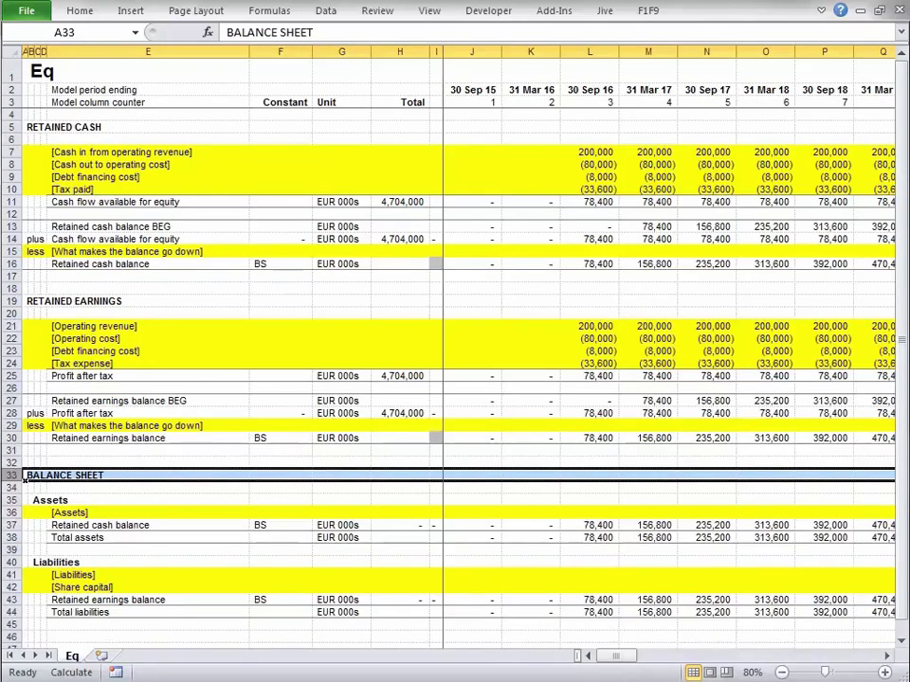
click(25, 128)
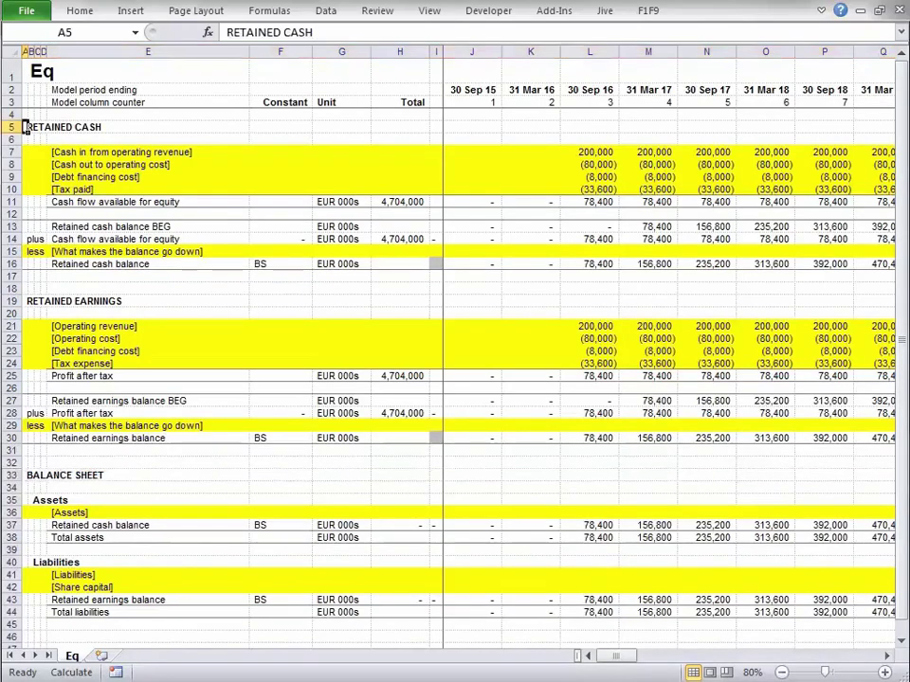
key(shift+space)
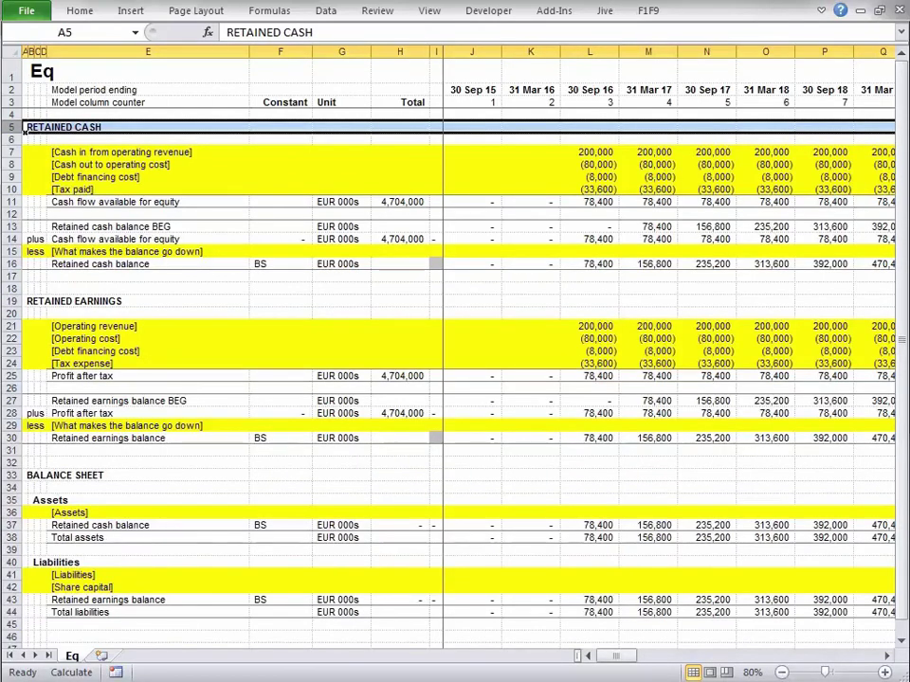
click(24, 302)
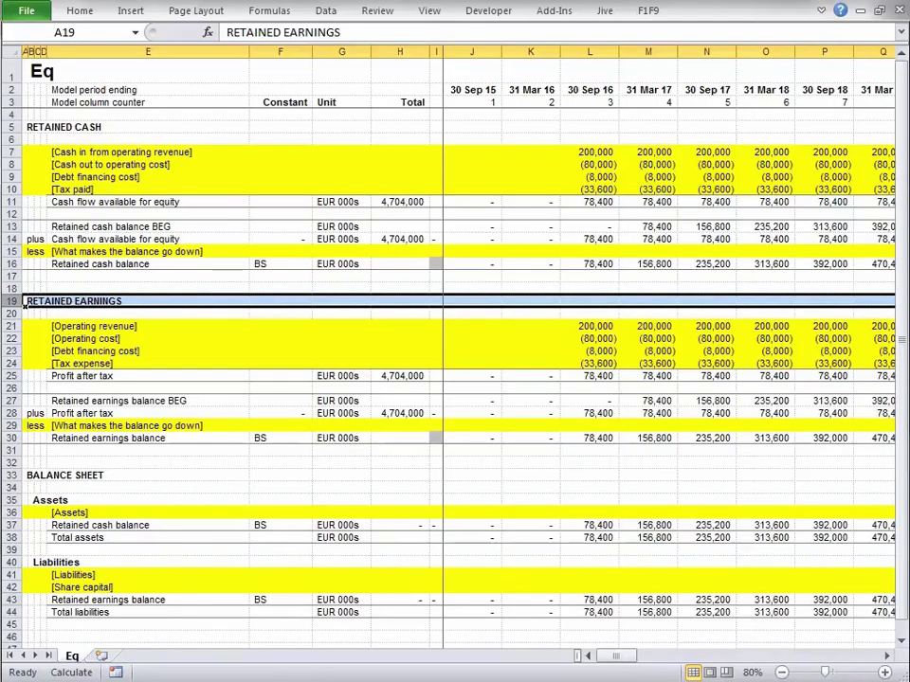
key(ctrl+Home)
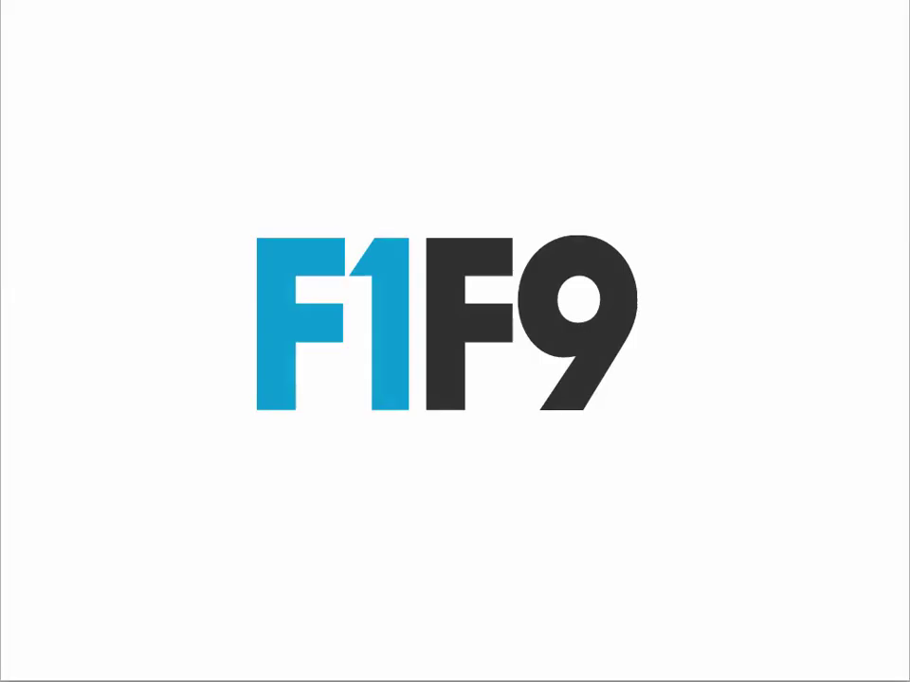